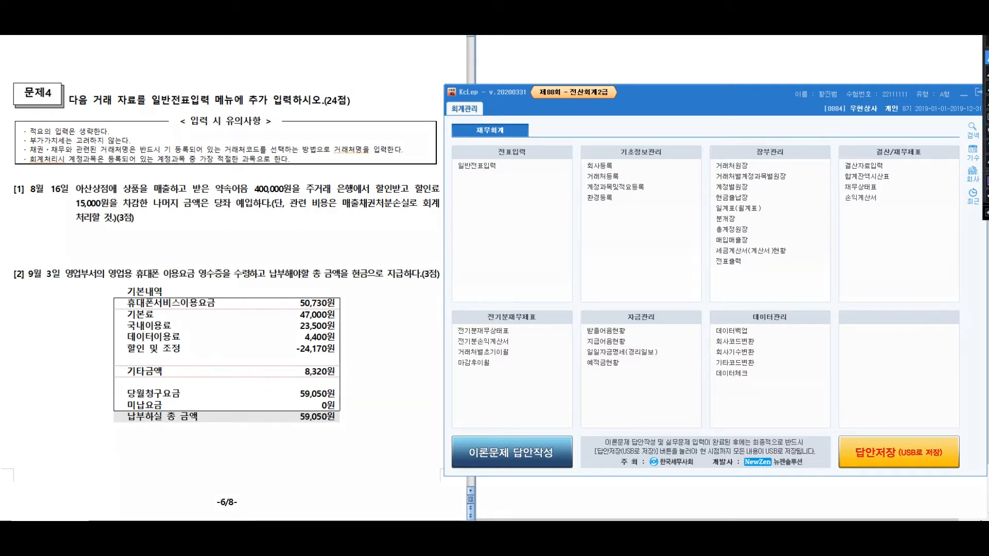
pyautogui.moveTo(220, 149); pyautogui.dragTo(208, 149)
pyautogui.moveTo(292, 107); pyautogui.dragTo(302, 109)
pyautogui.moveTo(315, 102)
pyautogui.mouseDown()
pyautogui.moveTo(312, 122)
pyautogui.moveTo(317, 102)
pyautogui.mouseUp()
pyautogui.moveTo(296, 139)
pyautogui.mouseDown()
pyautogui.moveTo(324, 141)
pyautogui.moveTo(325, 150)
pyautogui.mouseUp()
pyautogui.moveTo(334, 117)
pyautogui.mouseDown()
pyautogui.moveTo(355, 122)
pyautogui.moveTo(364, 178)
pyautogui.mouseUp()
pyautogui.moveTo(390, 97); pyautogui.dragTo(391, 138)
pyautogui.moveTo(385, 128)
pyautogui.mouseDown()
pyautogui.moveTo(423, 147)
pyautogui.moveTo(435, 139)
pyautogui.mouseUp()
pyautogui.moveTo(446, 109); pyautogui.dragTo(436, 198)
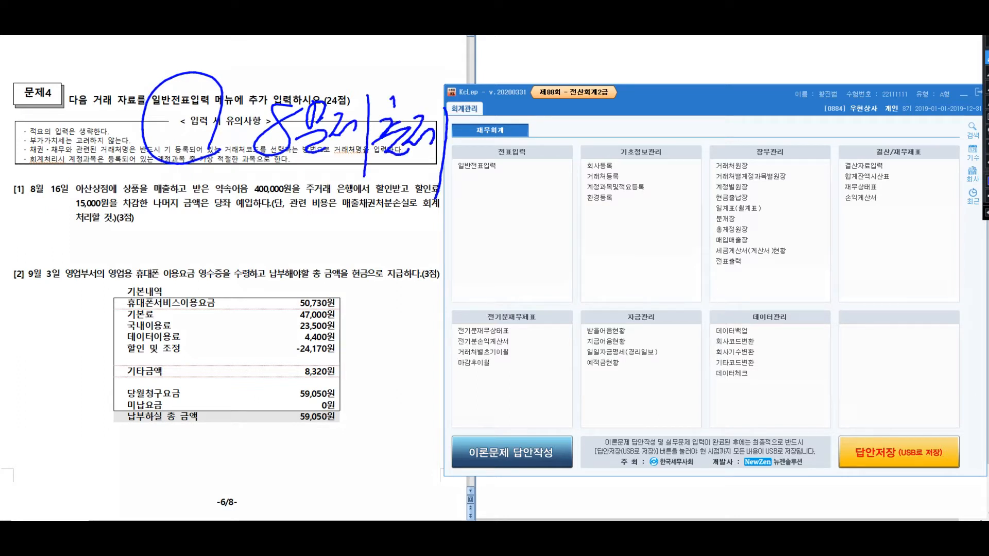
pyautogui.moveTo(469, 160); pyautogui.dragTo(491, 186)
pyautogui.moveTo(494, 160)
pyautogui.mouseDown()
pyautogui.moveTo(477, 193)
pyautogui.moveTo(494, 204)
pyautogui.mouseUp()
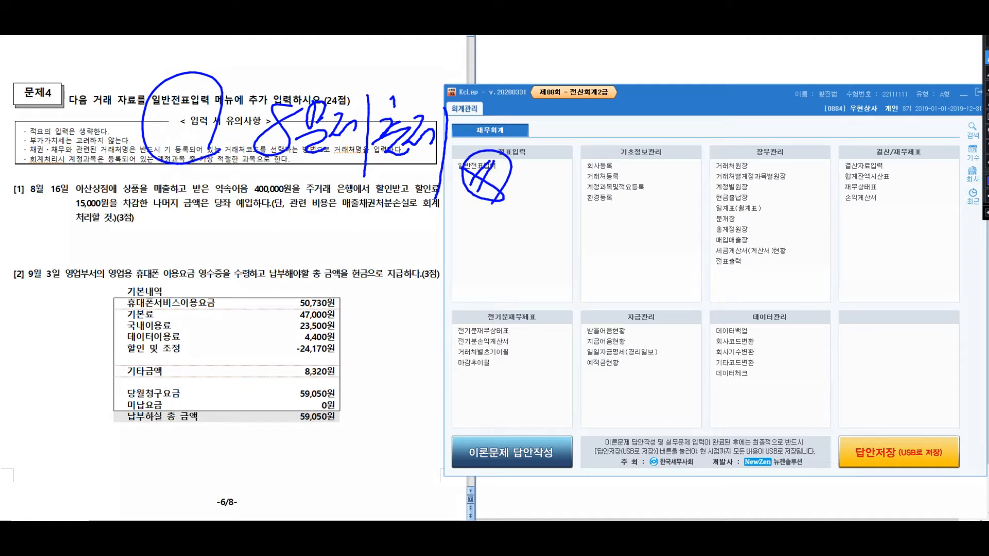
pyautogui.moveTo(264, 218); pyautogui.dragTo(562, 233)
pyautogui.moveTo(359, 239); pyautogui.dragTo(338, 303)
pyautogui.moveTo(359, 270)
pyautogui.mouseDown()
pyautogui.moveTo(381, 288)
pyautogui.moveTo(383, 310)
pyautogui.moveTo(416, 280)
pyautogui.moveTo(427, 326)
pyautogui.mouseUp()
pyautogui.moveTo(453, 275); pyautogui.dragTo(478, 327)
pyautogui.moveTo(498, 278); pyautogui.dragTo(496, 301)
pyautogui.moveTo(513, 260); pyautogui.dragTo(526, 283)
pyautogui.moveTo(515, 304); pyautogui.dragTo(547, 283)
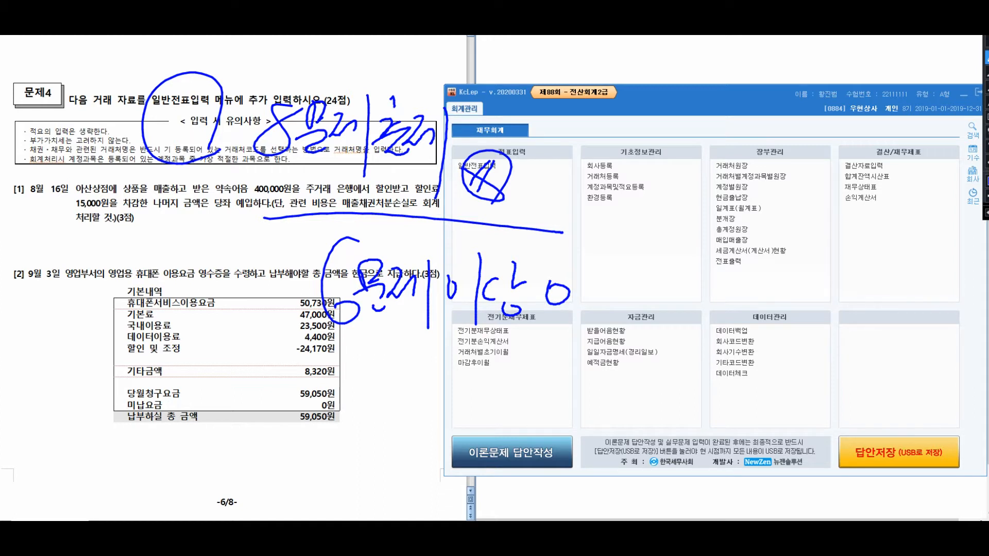
pyautogui.moveTo(577, 135)
pyautogui.mouseDown()
pyautogui.moveTo(644, 280)
pyautogui.moveTo(619, 281)
pyautogui.moveTo(640, 262)
pyautogui.moveTo(696, 287)
pyautogui.moveTo(669, 252)
pyautogui.mouseUp()
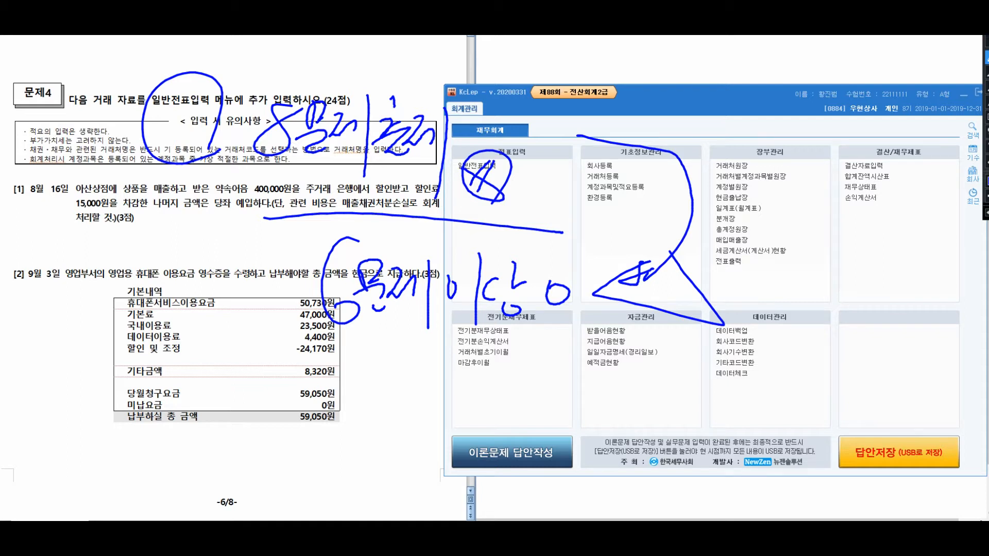
pyautogui.press('Escape')
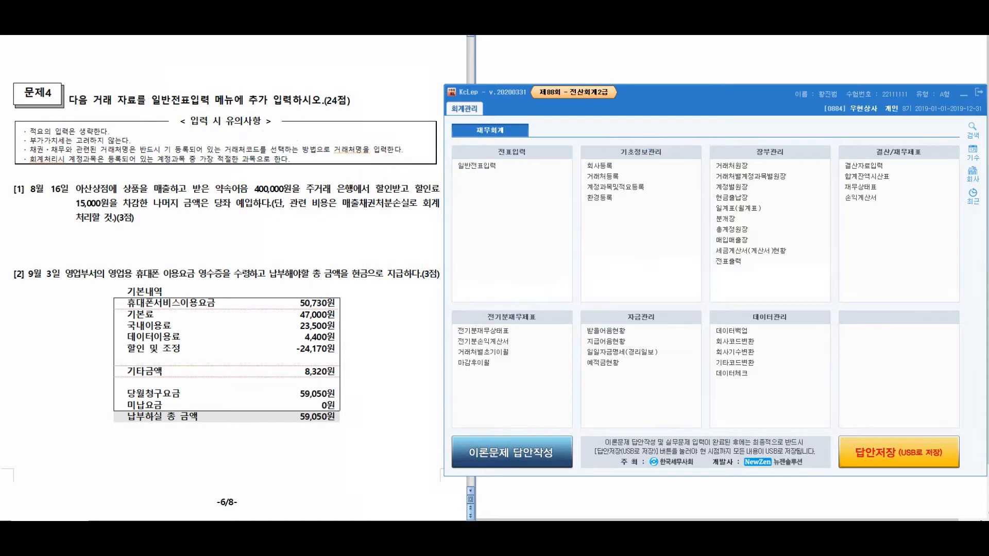
pyautogui.click(135, 218)
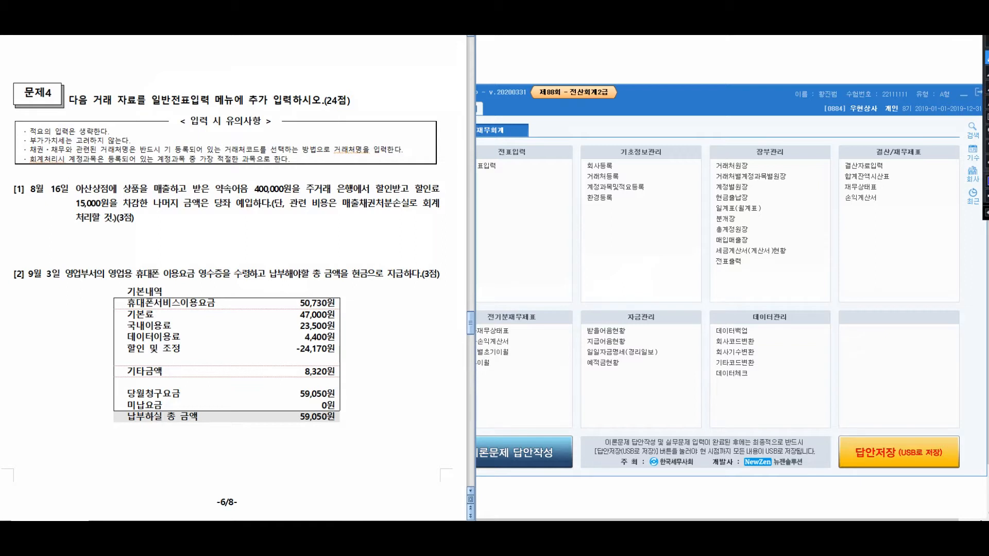
pyautogui.moveTo(175, 205); pyautogui.dragTo(208, 175)
pyautogui.moveTo(316, 176); pyautogui.dragTo(285, 206)
pyautogui.moveTo(141, 166)
pyautogui.mouseDown()
pyautogui.moveTo(229, 96)
pyautogui.moveTo(221, 87)
pyautogui.mouseUp()
pyautogui.moveTo(285, 59); pyautogui.dragTo(280, 92)
pyautogui.moveTo(290, 50)
pyautogui.mouseDown()
pyautogui.moveTo(270, 94)
pyautogui.moveTo(289, 51)
pyautogui.moveTo(337, 66)
pyautogui.moveTo(335, 93)
pyautogui.mouseUp()
pyautogui.moveTo(347, 69)
pyautogui.mouseDown()
pyautogui.moveTo(360, 67)
pyautogui.moveTo(359, 117)
pyautogui.mouseUp()
pyautogui.moveTo(364, 63); pyautogui.dragTo(364, 94)
pyautogui.moveTo(369, 85); pyautogui.dragTo(441, 83)
pyautogui.click(398, 69)
pyautogui.moveTo(432, 96)
pyautogui.mouseDown()
pyautogui.moveTo(443, 92)
pyautogui.moveTo(435, 110)
pyautogui.mouseUp()
pyautogui.moveTo(443, 101); pyautogui.dragTo(452, 111)
pyautogui.moveTo(455, 92); pyautogui.dragTo(465, 125)
pyautogui.moveTo(500, 68)
pyautogui.mouseDown()
pyautogui.moveTo(499, 111)
pyautogui.moveTo(519, 109)
pyautogui.mouseUp()
pyautogui.moveTo(524, 78)
pyautogui.mouseDown()
pyautogui.moveTo(521, 97)
pyautogui.moveTo(538, 111)
pyautogui.mouseUp()
pyautogui.moveTo(522, 101); pyautogui.dragTo(563, 87)
pyautogui.moveTo(541, 105); pyautogui.dragTo(551, 111)
pyautogui.moveTo(566, 83)
pyautogui.mouseDown()
pyautogui.moveTo(568, 128)
pyautogui.moveTo(588, 92)
pyautogui.mouseUp()
pyautogui.moveTo(575, 106)
pyautogui.mouseDown()
pyautogui.moveTo(639, 100)
pyautogui.moveTo(625, 126)
pyautogui.mouseUp()
pyautogui.moveTo(637, 96); pyautogui.dragTo(746, 98)
pyautogui.moveTo(742, 91)
pyautogui.mouseDown()
pyautogui.moveTo(735, 111)
pyautogui.moveTo(770, 106)
pyautogui.mouseUp()
pyautogui.moveTo(784, 77)
pyautogui.mouseDown()
pyautogui.moveTo(763, 127)
pyautogui.moveTo(811, 84)
pyautogui.moveTo(824, 101)
pyautogui.mouseUp()
pyautogui.moveTo(804, 103); pyautogui.dragTo(814, 119)
pyautogui.moveTo(823, 84); pyautogui.dragTo(838, 98)
pyautogui.moveTo(819, 93)
pyautogui.mouseDown()
pyautogui.moveTo(847, 122)
pyautogui.moveTo(861, 107)
pyautogui.mouseUp()
pyautogui.moveTo(865, 82)
pyautogui.mouseDown()
pyautogui.moveTo(857, 106)
pyautogui.moveTo(869, 136)
pyautogui.mouseUp()
pyautogui.moveTo(884, 80); pyautogui.dragTo(899, 105)
pyautogui.moveTo(883, 106); pyautogui.dragTo(910, 116)
pyautogui.moveTo(818, 140)
pyautogui.mouseDown()
pyautogui.moveTo(832, 155)
pyautogui.moveTo(820, 179)
pyautogui.mouseUp()
pyautogui.moveTo(833, 153)
pyautogui.mouseDown()
pyautogui.moveTo(859, 154)
pyautogui.moveTo(849, 153)
pyautogui.mouseUp()
pyautogui.moveTo(873, 160); pyautogui.dragTo(928, 151)
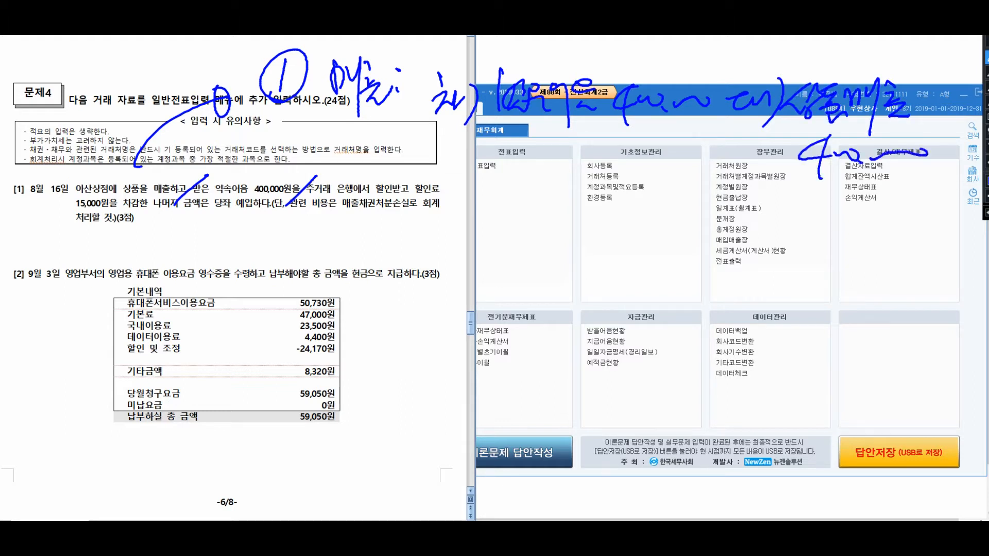
pyautogui.moveTo(151, 198)
pyautogui.mouseDown()
pyautogui.moveTo(144, 309)
pyautogui.moveTo(150, 301)
pyautogui.mouseUp()
pyautogui.moveTo(195, 259); pyautogui.dragTo(192, 265)
pyautogui.moveTo(215, 243); pyautogui.dragTo(208, 309)
pyautogui.moveTo(217, 288); pyautogui.dragTo(224, 287)
pyautogui.moveTo(237, 250)
pyautogui.mouseDown()
pyautogui.moveTo(237, 282)
pyautogui.moveTo(297, 272)
pyautogui.mouseUp()
pyautogui.moveTo(299, 266)
pyautogui.mouseDown()
pyautogui.moveTo(298, 302)
pyautogui.moveTo(324, 274)
pyautogui.mouseUp()
pyautogui.moveTo(309, 282); pyautogui.dragTo(338, 282)
pyautogui.moveTo(340, 270); pyautogui.dragTo(380, 271)
pyautogui.moveTo(375, 263)
pyautogui.mouseDown()
pyautogui.moveTo(378, 283)
pyautogui.moveTo(371, 265)
pyautogui.mouseUp()
pyautogui.moveTo(399, 254); pyautogui.dragTo(428, 281)
pyautogui.moveTo(435, 269)
pyautogui.mouseDown()
pyautogui.moveTo(437, 294)
pyautogui.moveTo(453, 288)
pyautogui.mouseUp()
pyautogui.moveTo(446, 286)
pyautogui.mouseDown()
pyautogui.moveTo(472, 291)
pyautogui.moveTo(550, 260)
pyautogui.moveTo(540, 254)
pyautogui.moveTo(591, 276)
pyautogui.mouseUp()
pyautogui.moveTo(606, 246); pyautogui.dragTo(617, 281)
pyautogui.moveTo(624, 258)
pyautogui.mouseDown()
pyautogui.moveTo(638, 255)
pyautogui.moveTo(660, 284)
pyautogui.moveTo(690, 268)
pyautogui.moveTo(699, 296)
pyautogui.mouseUp()
pyautogui.moveTo(705, 262)
pyautogui.mouseDown()
pyautogui.moveTo(715, 274)
pyautogui.moveTo(727, 261)
pyautogui.mouseUp()
pyautogui.moveTo(713, 274)
pyautogui.mouseDown()
pyautogui.moveTo(737, 294)
pyautogui.moveTo(737, 282)
pyautogui.mouseUp()
pyautogui.moveTo(729, 248); pyautogui.dragTo(730, 273)
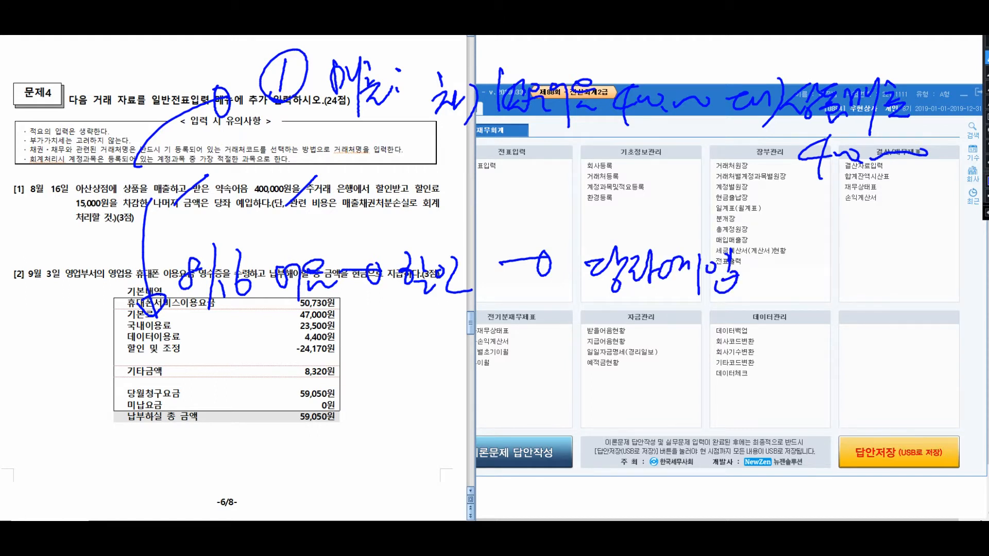
pyautogui.moveTo(446, 135)
pyautogui.mouseDown()
pyautogui.moveTo(722, 88)
pyautogui.moveTo(446, 55)
pyautogui.moveTo(484, 139)
pyautogui.mouseUp()
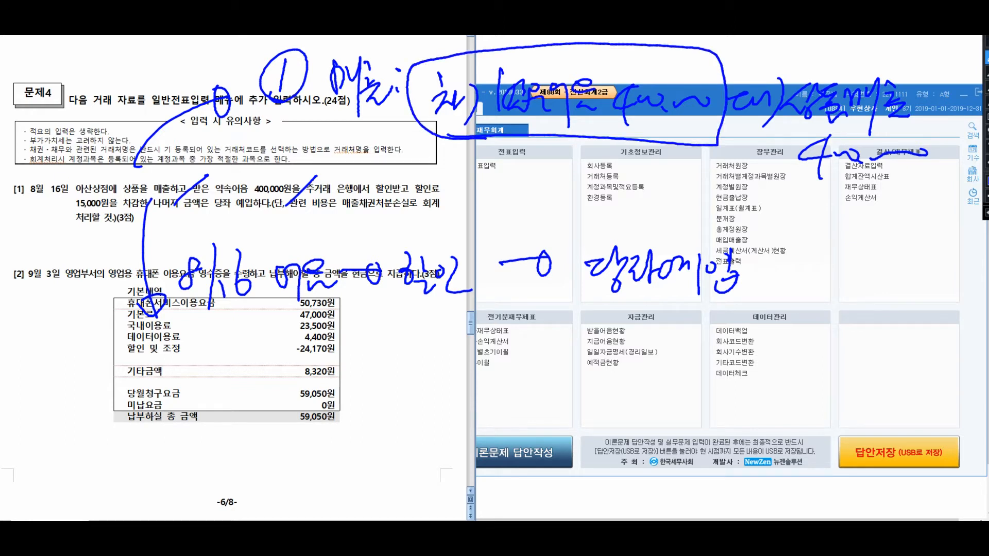
pyautogui.moveTo(524, 150)
pyautogui.mouseDown()
pyautogui.moveTo(531, 178)
pyautogui.moveTo(472, 242)
pyautogui.moveTo(495, 242)
pyautogui.mouseUp()
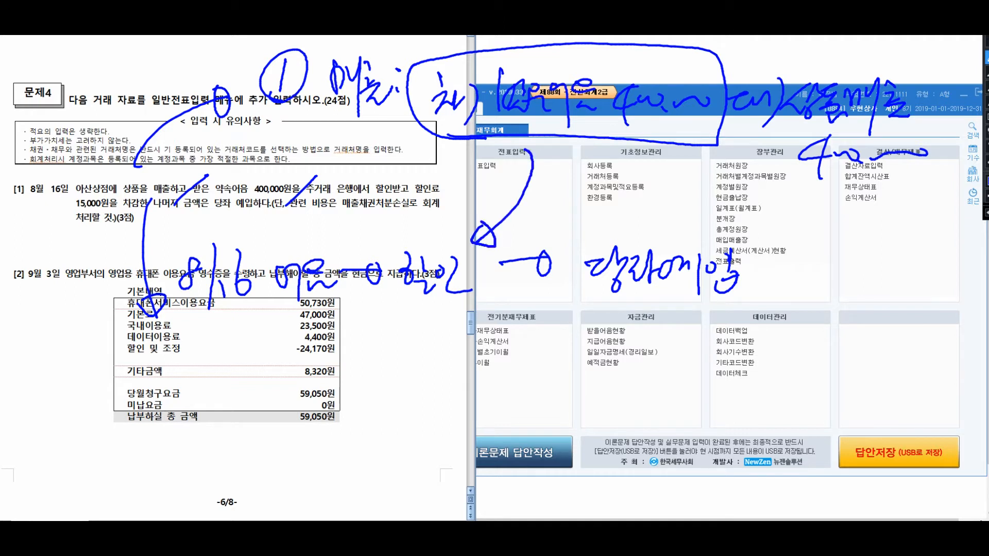
pyautogui.moveTo(400, 303)
pyautogui.mouseDown()
pyautogui.moveTo(443, 318)
pyautogui.moveTo(369, 276)
pyautogui.mouseUp()
pyautogui.moveTo(592, 308); pyautogui.dragTo(754, 300)
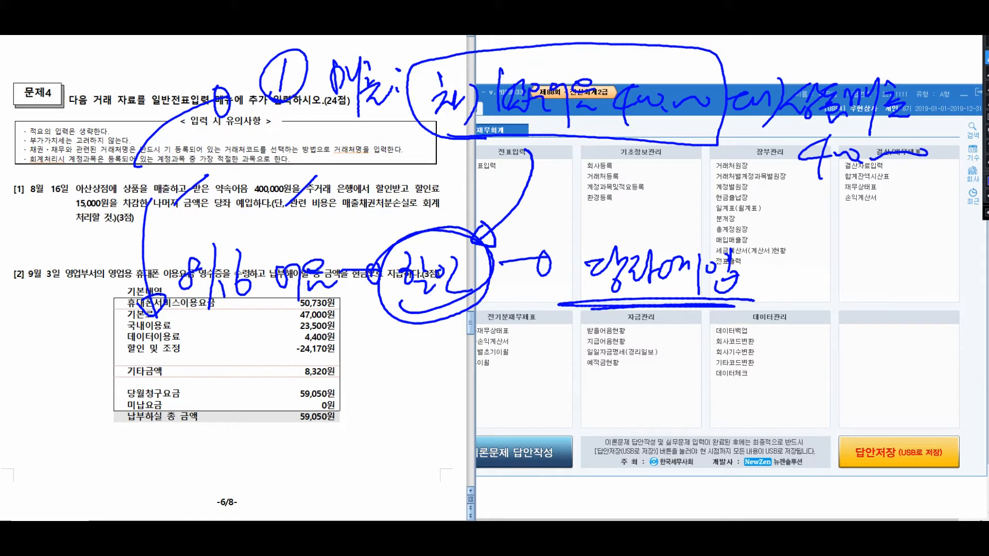
pyautogui.moveTo(107, 362); pyautogui.dragTo(134, 387)
pyautogui.moveTo(118, 346)
pyautogui.mouseDown()
pyautogui.moveTo(80, 363)
pyautogui.moveTo(142, 363)
pyautogui.moveTo(69, 370)
pyautogui.mouseUp()
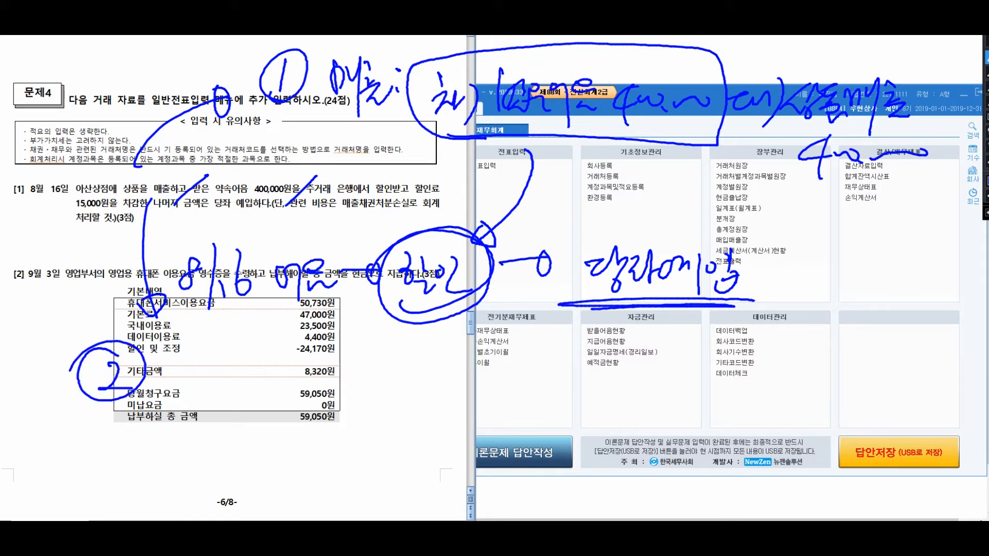
pyautogui.moveTo(170, 358); pyautogui.dragTo(182, 414)
pyautogui.moveTo(190, 362); pyautogui.dragTo(214, 366)
pyautogui.moveTo(194, 378); pyautogui.dragTo(217, 387)
pyautogui.moveTo(230, 354)
pyautogui.mouseDown()
pyautogui.moveTo(242, 396)
pyautogui.moveTo(273, 344)
pyautogui.moveTo(283, 394)
pyautogui.mouseUp()
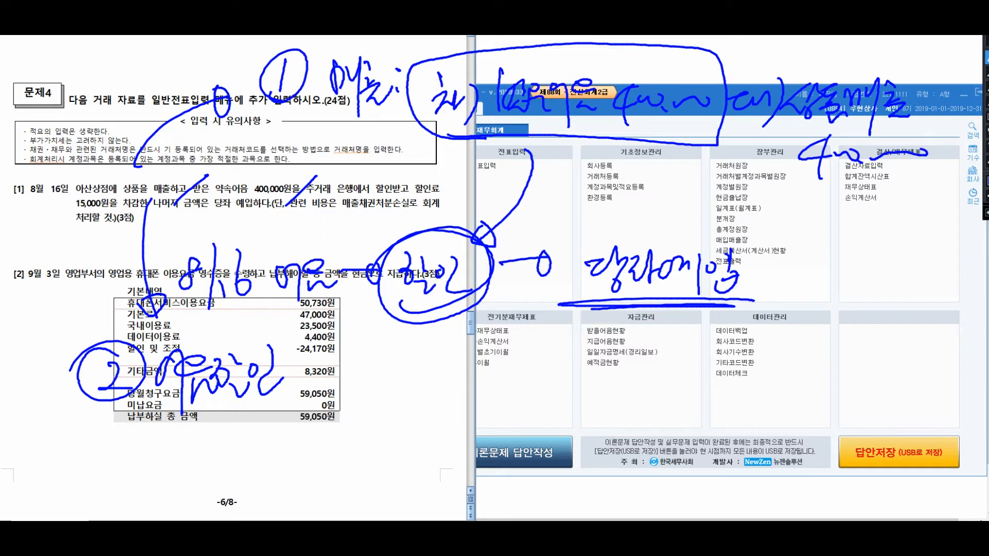
pyautogui.moveTo(193, 428)
pyautogui.mouseDown()
pyautogui.moveTo(191, 479)
pyautogui.moveTo(219, 458)
pyautogui.moveTo(259, 472)
pyautogui.moveTo(250, 470)
pyautogui.mouseUp()
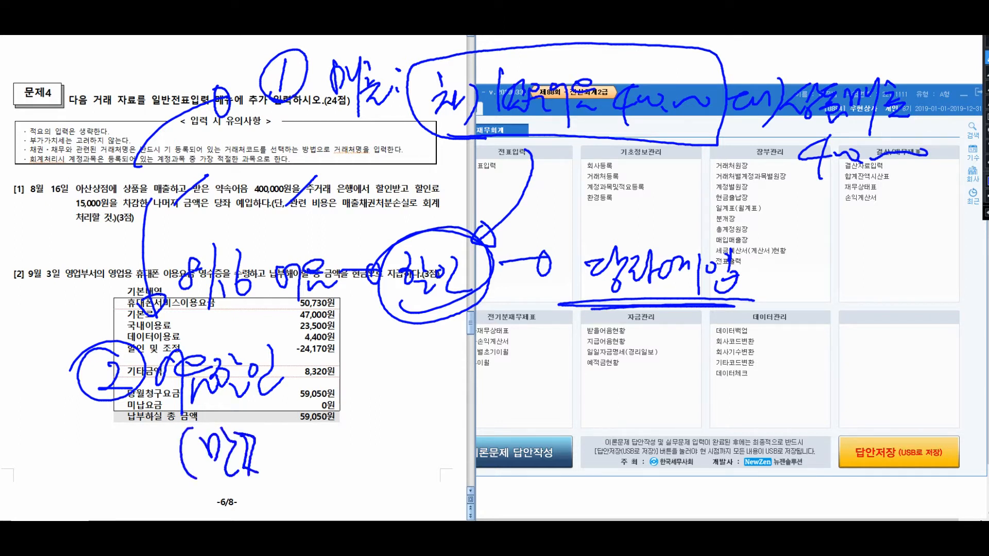
pyautogui.moveTo(257, 421); pyautogui.dragTo(270, 477)
pyautogui.moveTo(282, 432)
pyautogui.mouseDown()
pyautogui.moveTo(278, 454)
pyautogui.moveTo(298, 445)
pyautogui.moveTo(309, 477)
pyautogui.mouseUp()
pyautogui.moveTo(320, 436)
pyautogui.mouseDown()
pyautogui.moveTo(318, 458)
pyautogui.moveTo(335, 478)
pyautogui.moveTo(367, 466)
pyautogui.mouseUp()
pyautogui.moveTo(382, 421)
pyautogui.mouseDown()
pyautogui.moveTo(394, 459)
pyautogui.moveTo(418, 441)
pyautogui.moveTo(448, 458)
pyautogui.mouseUp()
pyautogui.moveTo(463, 415); pyautogui.dragTo(475, 466)
pyautogui.moveTo(338, 383)
pyautogui.mouseDown()
pyautogui.moveTo(391, 379)
pyautogui.moveTo(399, 367)
pyautogui.moveTo(479, 374)
pyautogui.mouseUp()
pyautogui.moveTo(479, 353); pyautogui.dragTo(495, 418)
pyautogui.moveTo(495, 368)
pyautogui.mouseDown()
pyautogui.moveTo(517, 360)
pyautogui.moveTo(515, 394)
pyautogui.mouseUp()
pyautogui.moveTo(499, 400); pyautogui.dragTo(524, 393)
pyautogui.moveTo(540, 358); pyautogui.dragTo(539, 385)
pyautogui.moveTo(544, 376)
pyautogui.mouseDown()
pyautogui.moveTo(559, 401)
pyautogui.moveTo(572, 389)
pyautogui.mouseUp()
pyautogui.moveTo(565, 365)
pyautogui.mouseDown()
pyautogui.moveTo(592, 395)
pyautogui.moveTo(609, 384)
pyautogui.mouseUp()
pyautogui.moveTo(609, 363); pyautogui.dragTo(627, 419)
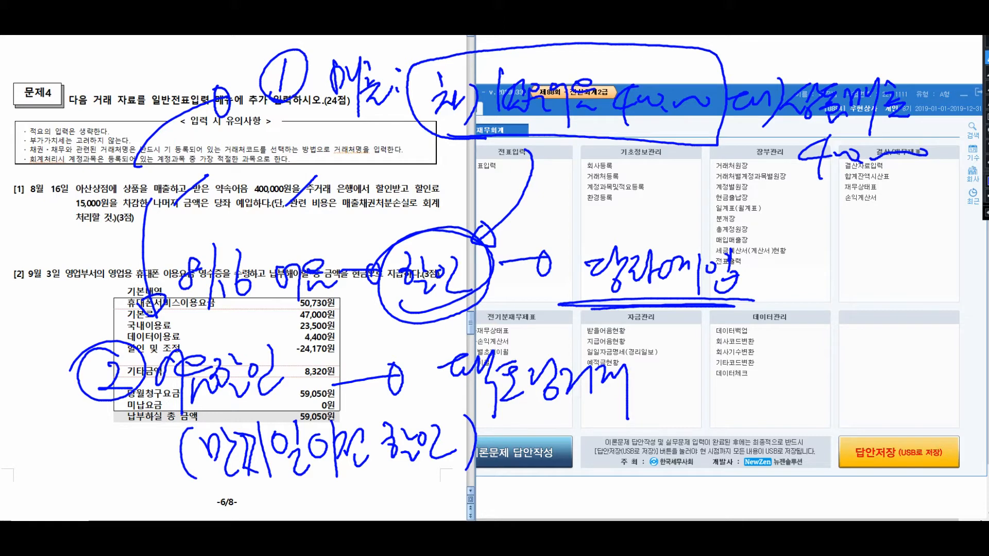
pyautogui.moveTo(466, 406); pyautogui.dragTo(665, 396)
pyautogui.moveTo(555, 437)
pyautogui.mouseDown()
pyautogui.moveTo(564, 413)
pyautogui.moveTo(552, 438)
pyautogui.mouseUp()
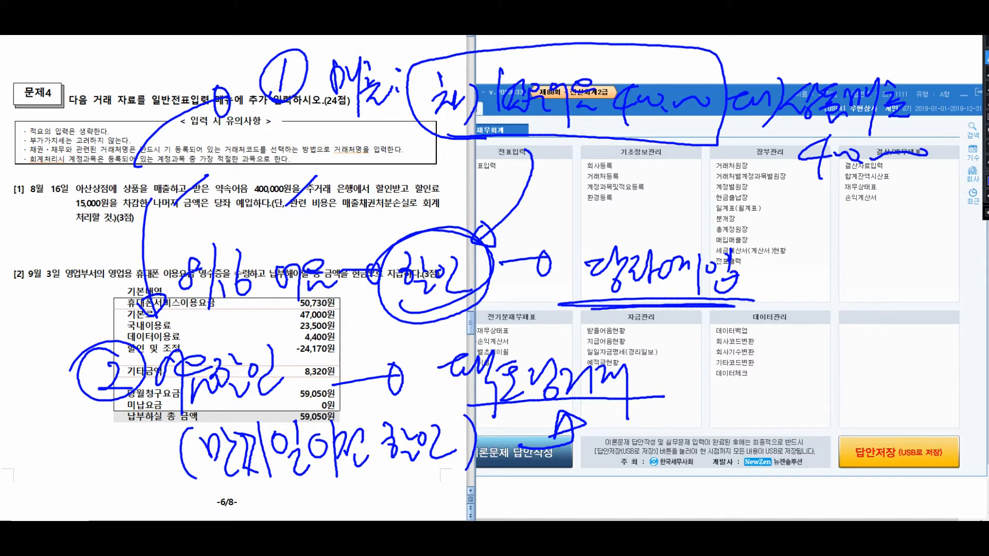
pyautogui.moveTo(767, 259); pyautogui.dragTo(718, 479)
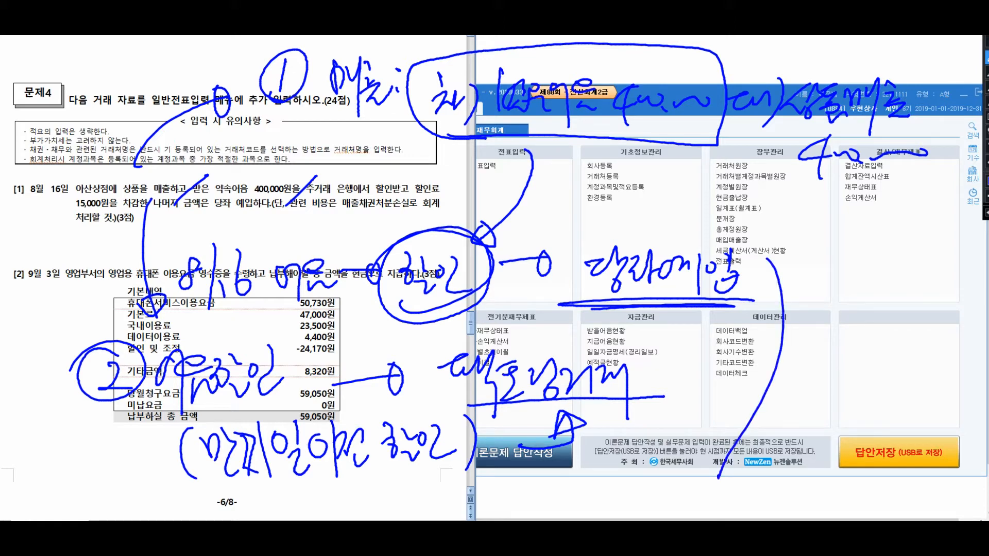
pyautogui.press('Escape')
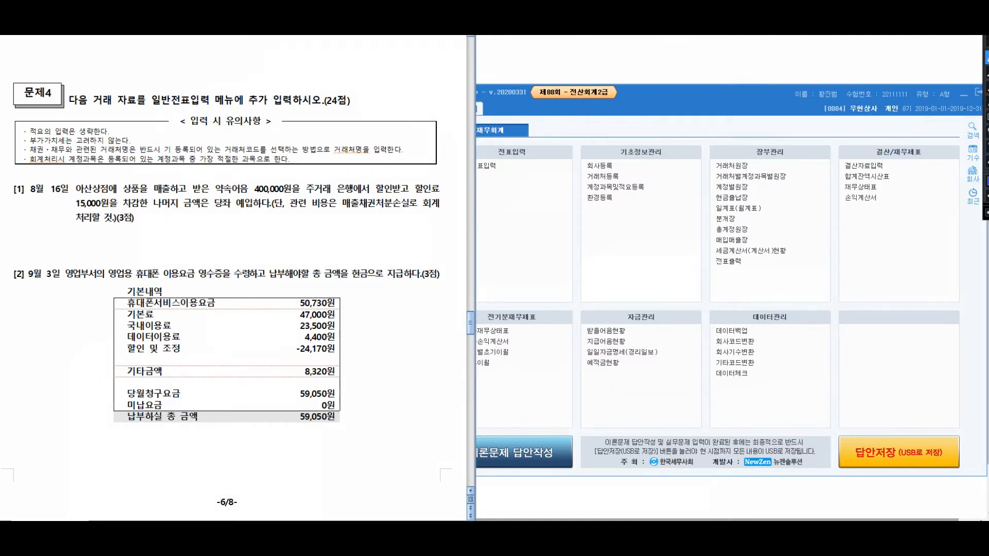
pyautogui.moveTo(105, 218)
pyautogui.mouseDown()
pyautogui.moveTo(106, 325)
pyautogui.moveTo(122, 299)
pyautogui.mouseUp()
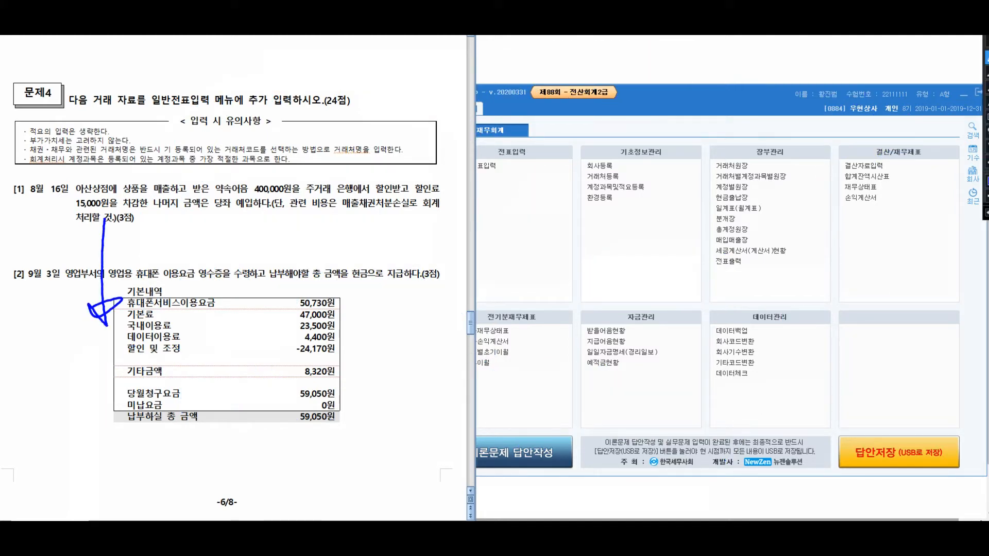
pyautogui.moveTo(397, 266)
pyautogui.mouseDown()
pyautogui.moveTo(427, 255)
pyautogui.moveTo(432, 271)
pyautogui.mouseUp()
pyautogui.moveTo(432, 263)
pyautogui.mouseDown()
pyautogui.moveTo(443, 277)
pyautogui.moveTo(438, 305)
pyautogui.mouseUp()
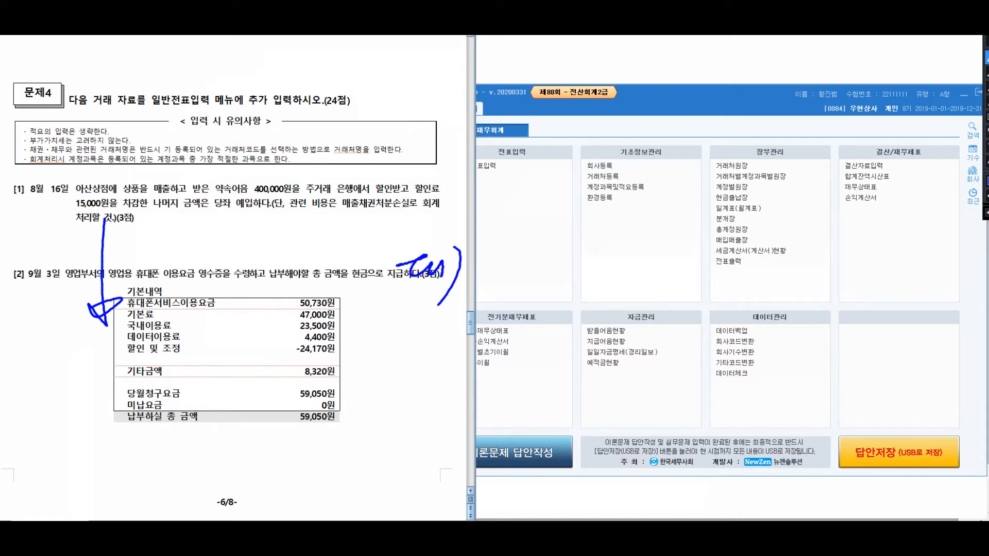
pyautogui.moveTo(487, 251); pyautogui.dragTo(517, 297)
pyautogui.moveTo(512, 260)
pyautogui.mouseDown()
pyautogui.moveTo(586, 256)
pyautogui.moveTo(592, 268)
pyautogui.mouseUp()
pyautogui.moveTo(573, 273); pyautogui.dragTo(608, 291)
pyautogui.moveTo(670, 260); pyautogui.dragTo(675, 278)
pyautogui.moveTo(657, 261)
pyautogui.mouseDown()
pyautogui.moveTo(654, 309)
pyautogui.moveTo(782, 273)
pyautogui.mouseUp()
pyautogui.moveTo(499, 309); pyautogui.dragTo(782, 304)
pyautogui.moveTo(592, 320); pyautogui.dragTo(590, 361)
pyautogui.moveTo(602, 325)
pyautogui.mouseDown()
pyautogui.moveTo(614, 344)
pyautogui.moveTo(629, 329)
pyautogui.moveTo(638, 361)
pyautogui.mouseUp()
pyautogui.moveTo(625, 335); pyautogui.dragTo(671, 358)
pyautogui.moveTo(678, 329); pyautogui.dragTo(678, 373)
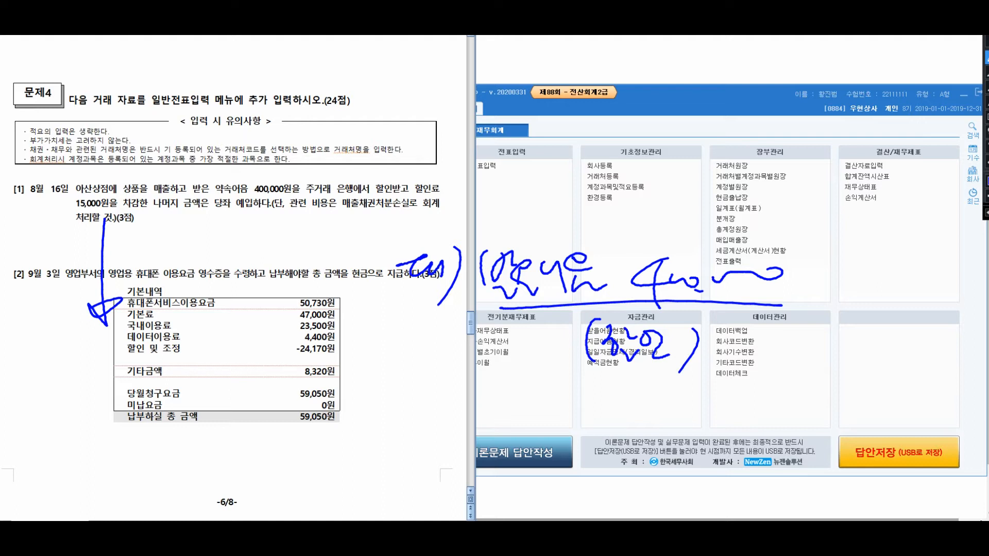
pyautogui.moveTo(142, 257); pyautogui.dragTo(160, 298)
pyautogui.moveTo(164, 269)
pyautogui.mouseDown()
pyautogui.moveTo(162, 298)
pyautogui.moveTo(178, 295)
pyautogui.mouseUp()
pyautogui.moveTo(184, 268); pyautogui.dragTo(170, 325)
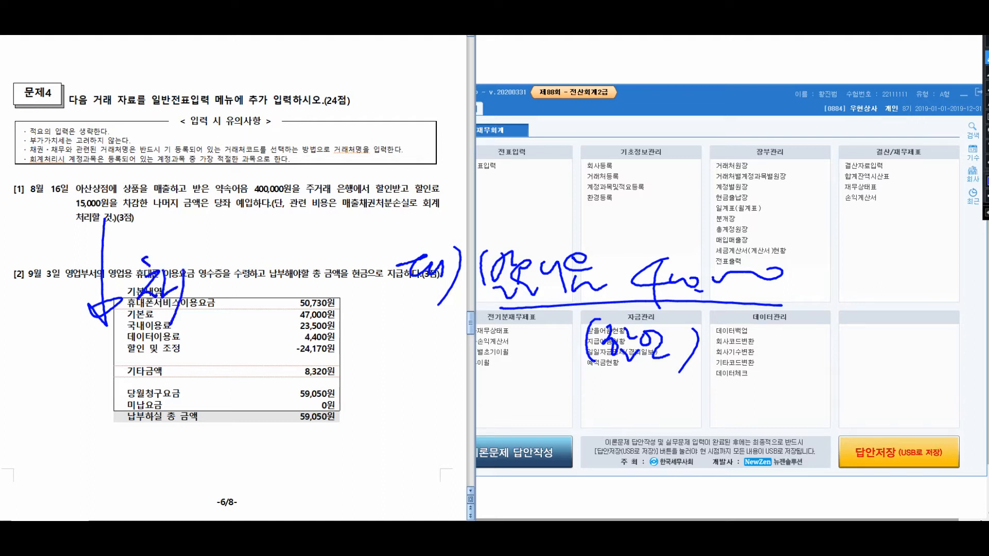
pyautogui.moveTo(95, 171); pyautogui.dragTo(151, 151)
pyautogui.moveTo(163, 220)
pyautogui.mouseDown()
pyautogui.moveTo(253, 232)
pyautogui.moveTo(327, 226)
pyautogui.mouseUp()
pyautogui.moveTo(195, 272); pyautogui.dragTo(218, 314)
pyautogui.moveTo(229, 273)
pyautogui.mouseDown()
pyautogui.moveTo(248, 309)
pyautogui.moveTo(292, 298)
pyautogui.mouseUp()
pyautogui.moveTo(298, 266); pyautogui.dragTo(297, 330)
pyautogui.moveTo(303, 284)
pyautogui.mouseDown()
pyautogui.moveTo(334, 286)
pyautogui.moveTo(340, 300)
pyautogui.mouseUp()
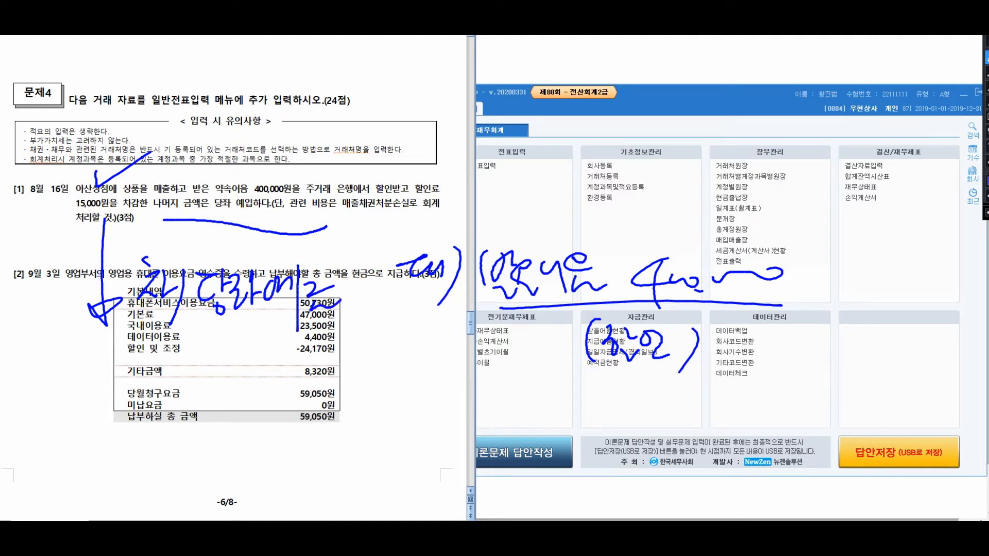
pyautogui.moveTo(238, 331); pyautogui.dragTo(248, 367)
pyautogui.moveTo(282, 335)
pyautogui.mouseDown()
pyautogui.moveTo(273, 340)
pyautogui.moveTo(307, 367)
pyautogui.moveTo(312, 341)
pyautogui.mouseUp()
pyautogui.moveTo(335, 343)
pyautogui.mouseDown()
pyautogui.moveTo(347, 353)
pyautogui.moveTo(385, 342)
pyautogui.mouseUp()
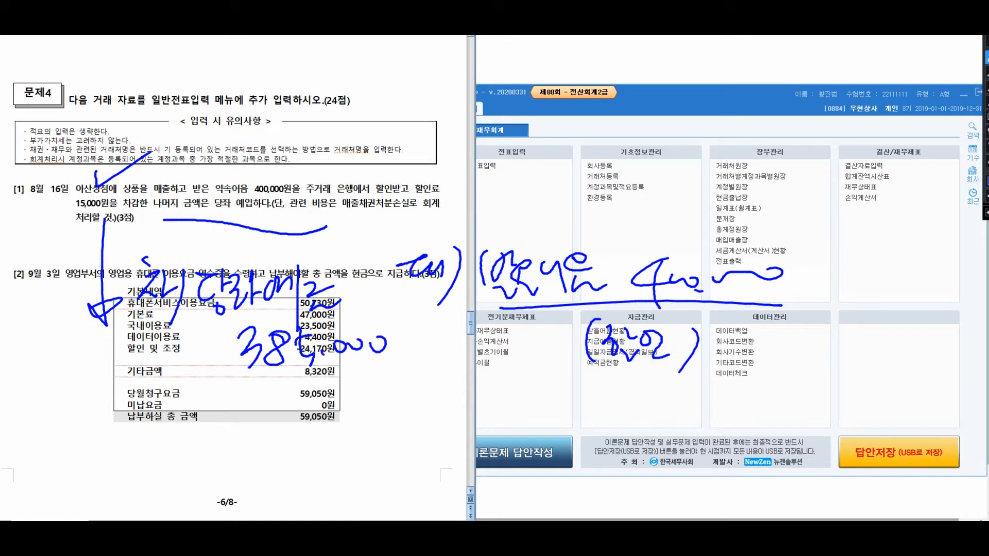
pyautogui.moveTo(135, 412); pyautogui.dragTo(172, 435)
pyautogui.moveTo(174, 399); pyautogui.dragTo(179, 477)
pyautogui.moveTo(178, 419)
pyautogui.mouseDown()
pyautogui.moveTo(201, 441)
pyautogui.moveTo(235, 412)
pyautogui.moveTo(252, 435)
pyautogui.moveTo(272, 401)
pyautogui.moveTo(296, 412)
pyautogui.moveTo(324, 457)
pyautogui.mouseUp()
pyautogui.moveTo(315, 412)
pyautogui.mouseDown()
pyautogui.moveTo(342, 446)
pyautogui.moveTo(369, 452)
pyautogui.mouseUp()
pyautogui.moveTo(382, 403); pyautogui.dragTo(383, 452)
pyautogui.moveTo(388, 412)
pyautogui.mouseDown()
pyautogui.moveTo(412, 446)
pyautogui.moveTo(494, 426)
pyautogui.mouseUp()
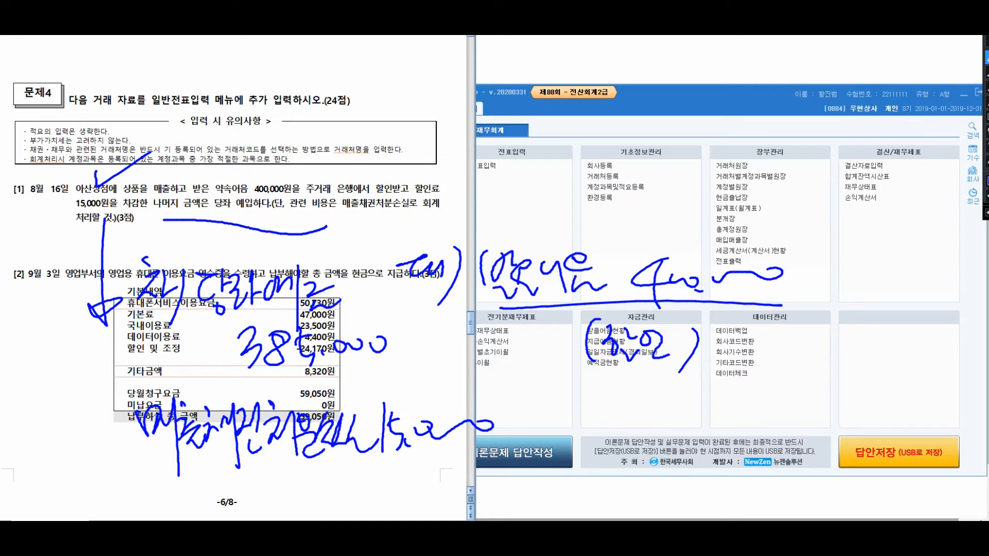
pyautogui.moveTo(221, 142)
pyautogui.mouseDown()
pyautogui.moveTo(324, 96)
pyautogui.moveTo(311, 106)
pyautogui.mouseUp()
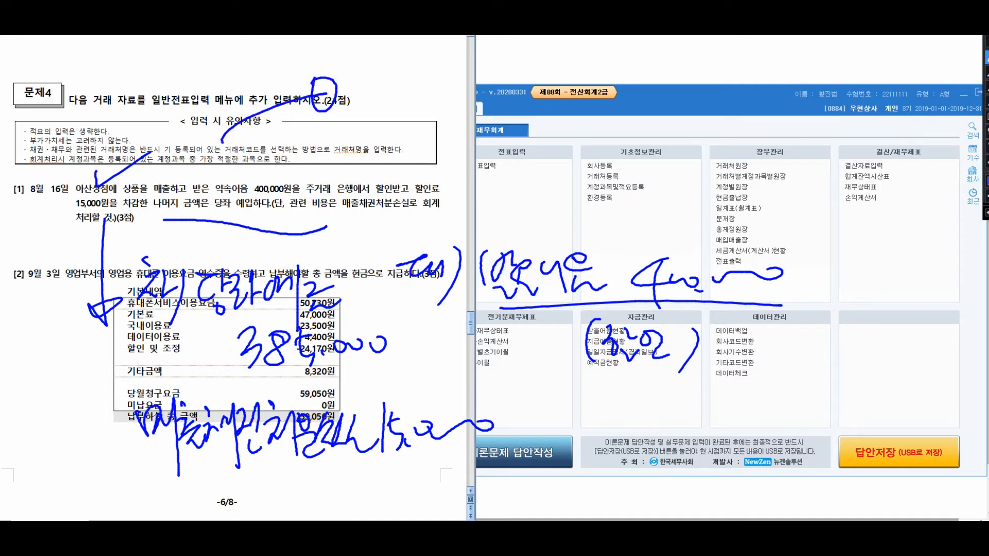
pyautogui.moveTo(363, 83); pyautogui.dragTo(384, 132)
pyautogui.moveTo(389, 84); pyautogui.dragTo(422, 111)
pyautogui.moveTo(391, 62); pyautogui.dragTo(383, 64)
pyautogui.moveTo(444, 109)
pyautogui.mouseDown()
pyautogui.moveTo(520, 93)
pyautogui.moveTo(530, 109)
pyautogui.mouseUp()
pyautogui.moveTo(536, 88)
pyautogui.mouseDown()
pyautogui.moveTo(539, 101)
pyautogui.moveTo(548, 94)
pyautogui.mouseUp()
pyautogui.moveTo(534, 108); pyautogui.dragTo(557, 110)
pyautogui.moveTo(566, 88); pyautogui.dragTo(597, 137)
pyautogui.moveTo(520, 77)
pyautogui.mouseDown()
pyautogui.moveTo(602, 103)
pyautogui.moveTo(680, 105)
pyautogui.moveTo(669, 121)
pyautogui.mouseUp()
pyautogui.moveTo(719, 89); pyautogui.dragTo(735, 121)
pyautogui.moveTo(725, 103)
pyautogui.mouseDown()
pyautogui.moveTo(748, 96)
pyautogui.moveTo(746, 106)
pyautogui.mouseUp()
pyautogui.moveTo(752, 79)
pyautogui.mouseDown()
pyautogui.moveTo(752, 152)
pyautogui.moveTo(764, 107)
pyautogui.mouseUp()
pyautogui.moveTo(753, 106)
pyautogui.mouseDown()
pyautogui.moveTo(785, 102)
pyautogui.moveTo(784, 115)
pyautogui.mouseUp()
pyautogui.moveTo(730, 49)
pyautogui.mouseDown()
pyautogui.moveTo(758, 86)
pyautogui.moveTo(785, 49)
pyautogui.mouseUp()
pyautogui.moveTo(787, 49); pyautogui.dragTo(788, 85)
pyautogui.moveTo(787, 74); pyautogui.dragTo(827, 77)
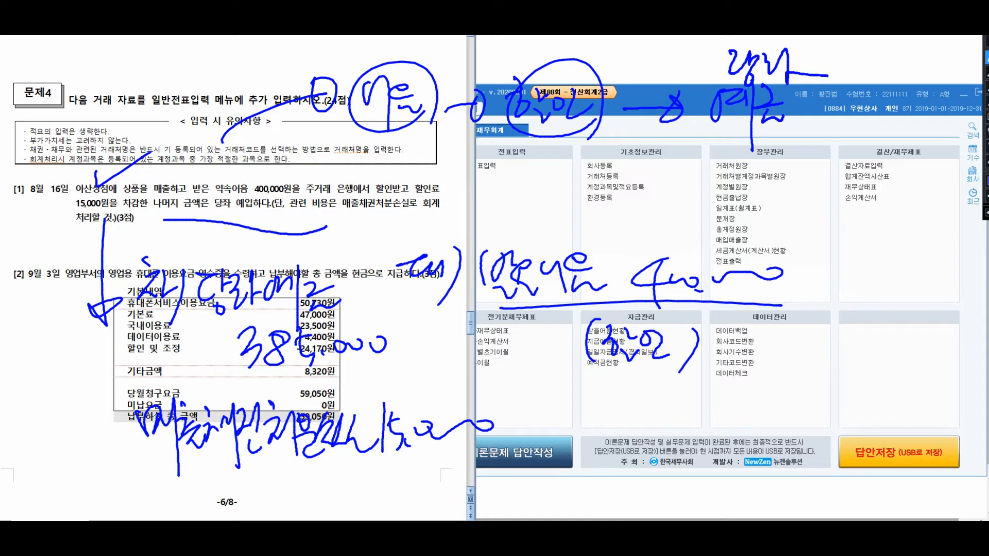
pyautogui.moveTo(756, 166)
pyautogui.mouseDown()
pyautogui.moveTo(710, 233)
pyautogui.moveTo(734, 229)
pyautogui.mouseUp()
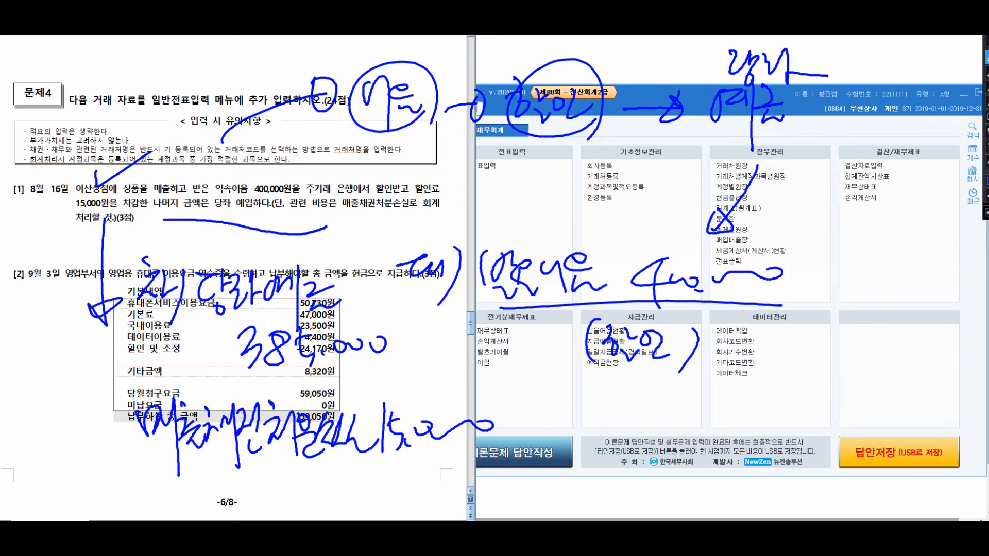
pyautogui.press('Escape')
# Step: Switch to KcLep, open general voucher entry (일반전표입력) and set the voucher date to August 16
pyautogui.hotkey('alt', 'Tab')
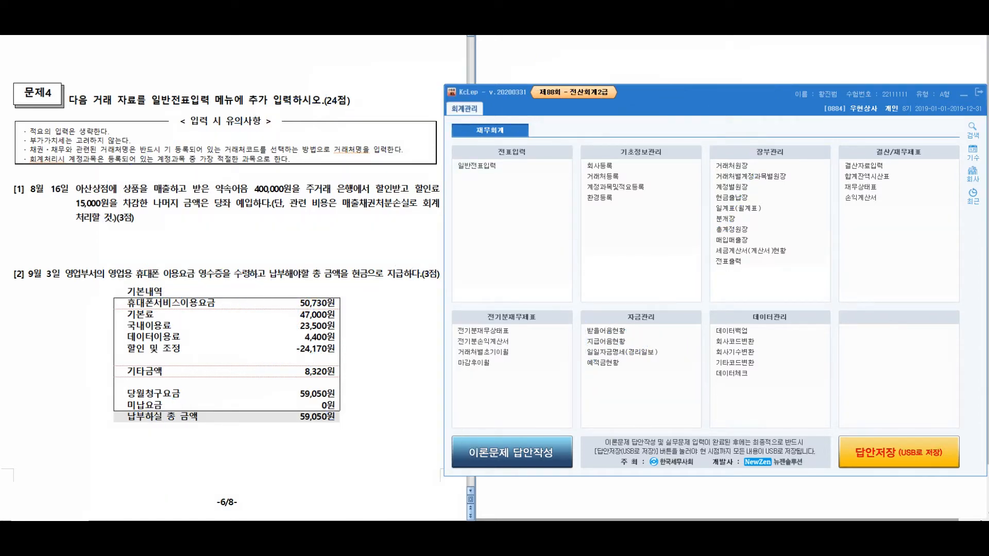
pyautogui.click(476, 166)
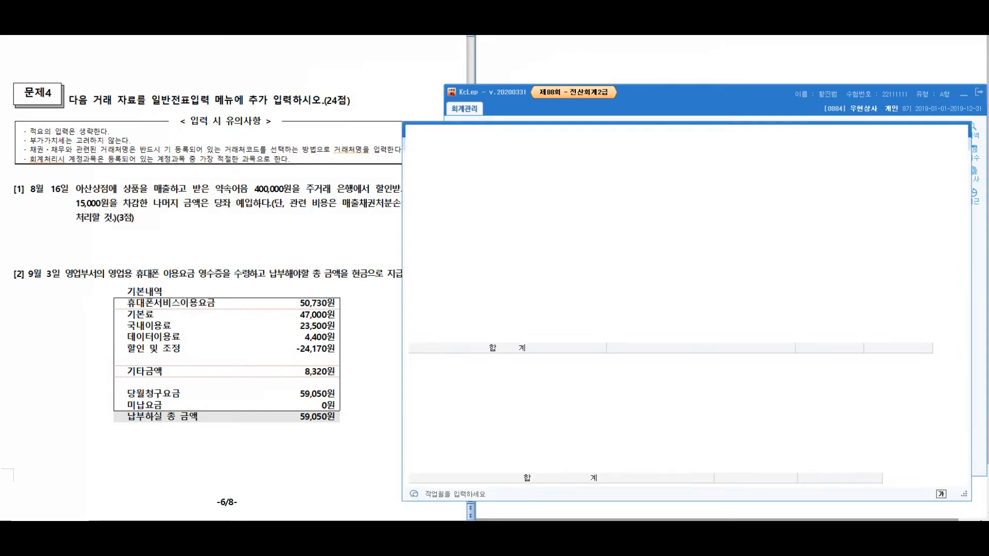
pyautogui.write('8')
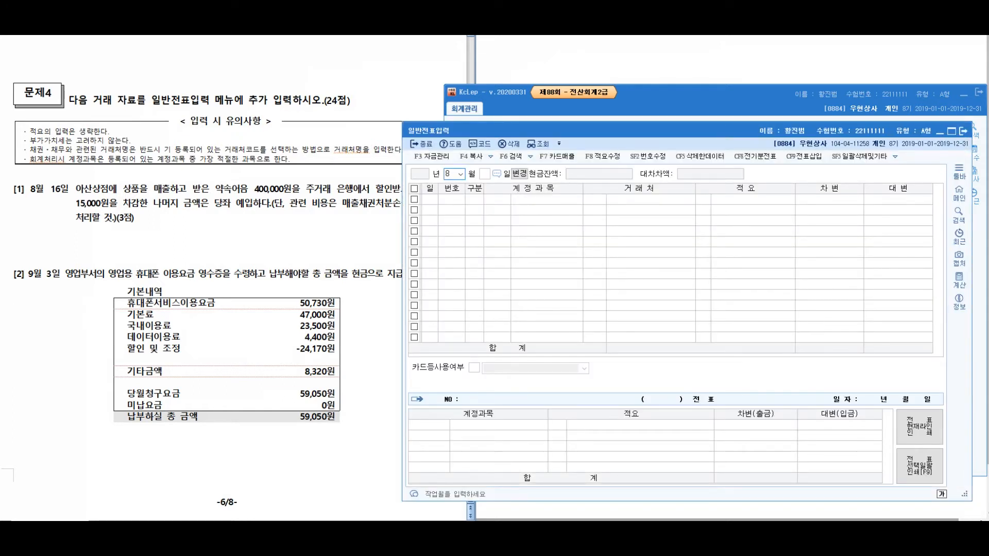
pyautogui.press('Return')
pyautogui.write('16')
pyautogui.press('Return')
# Step: Enter a debit line for account 102 당좌예금 with 아산상점 as the trading partner and the amount 385,000
pyautogui.write('3')
pyautogui.press('Return')
pyautogui.write('102')
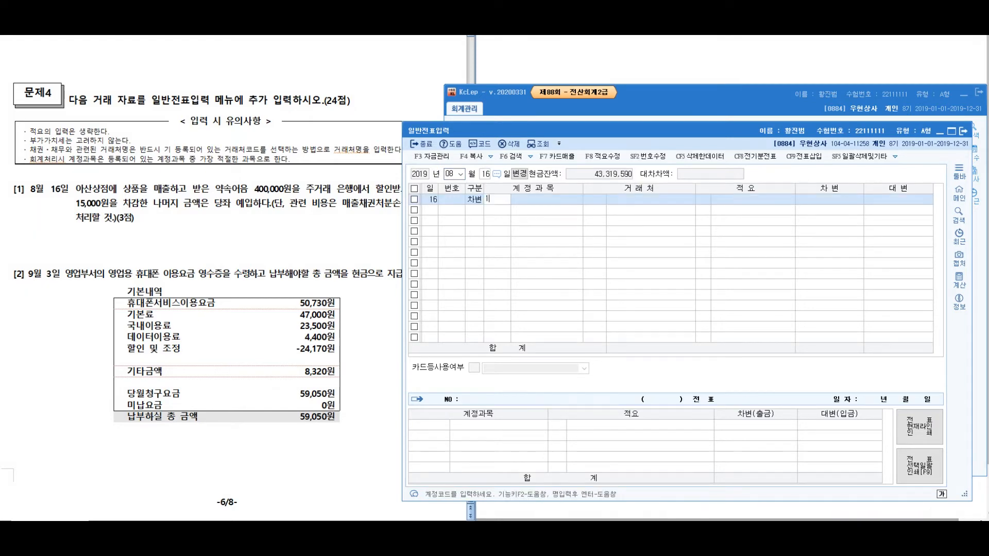
pyautogui.press('Return')
pyautogui.press('+')
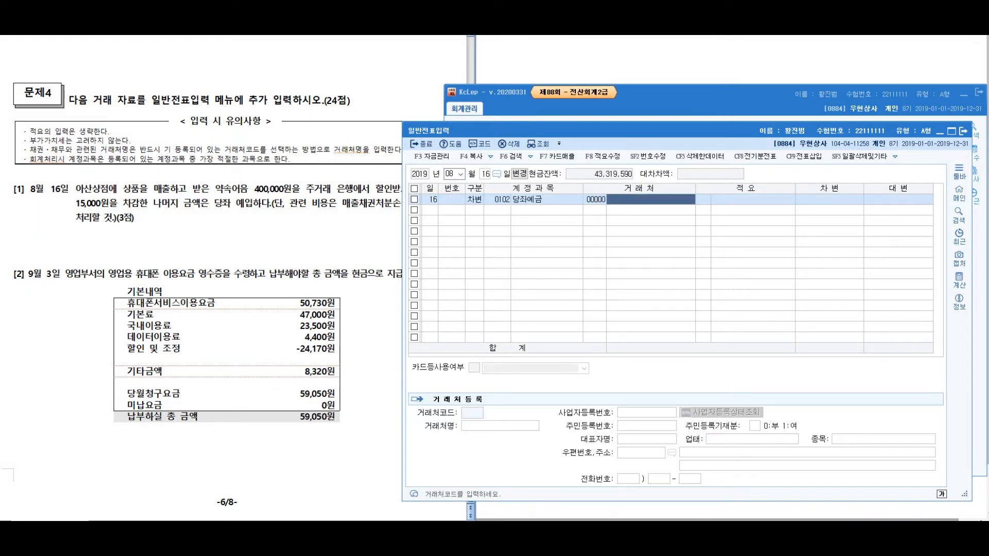
pyautogui.write('아산상점')
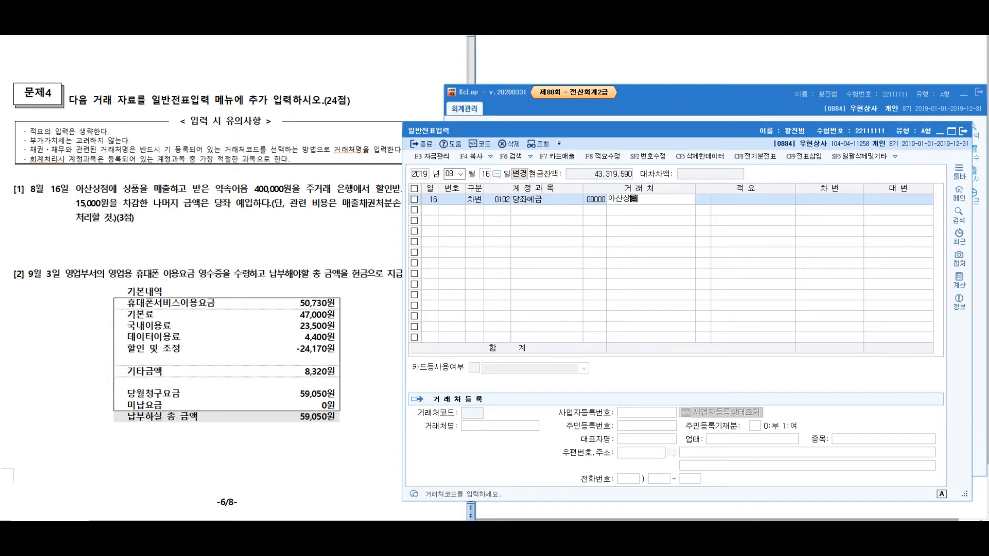
pyautogui.press('Return')
pyautogui.press('Return')
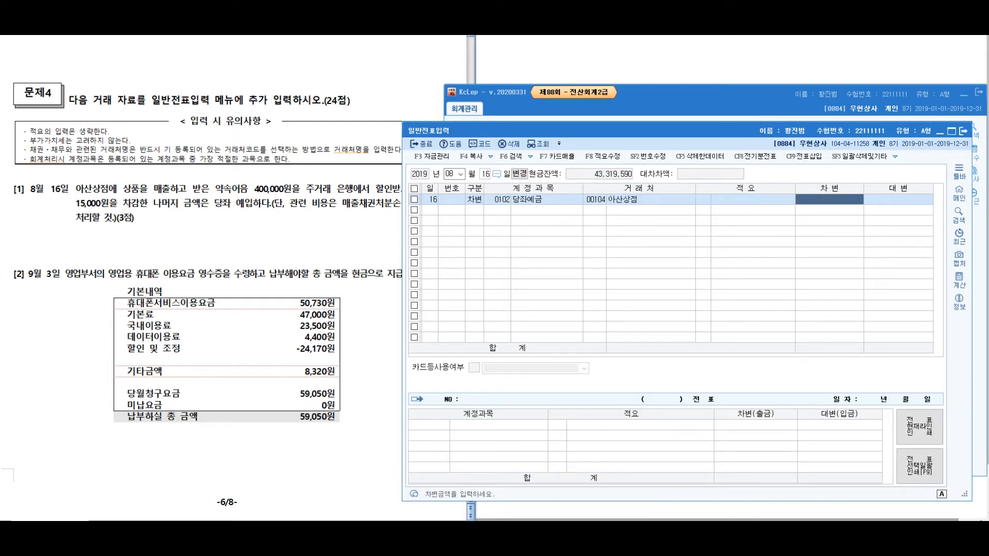
pyautogui.write('385000')
pyautogui.press('Return')
# Step: Add a debit line for 매출채권처분손실 with trading partner 104 아산상점 and the amount 15,000
pyautogui.write('3')
pyautogui.press('Return')
pyautogui.write('매출')
pyautogui.press('Return')
pyautogui.write('채')
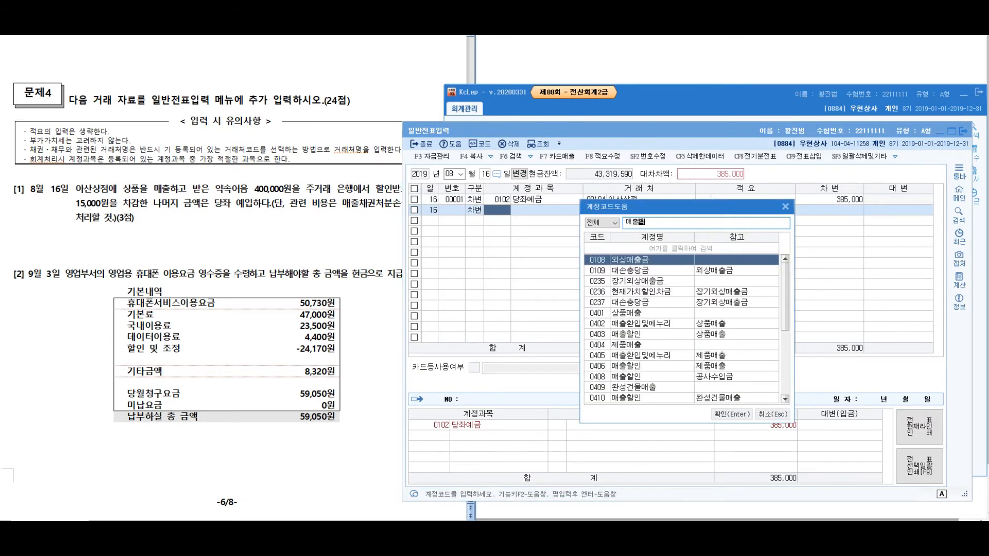
pyautogui.write('권')
pyautogui.press('Return')
pyautogui.write('104')
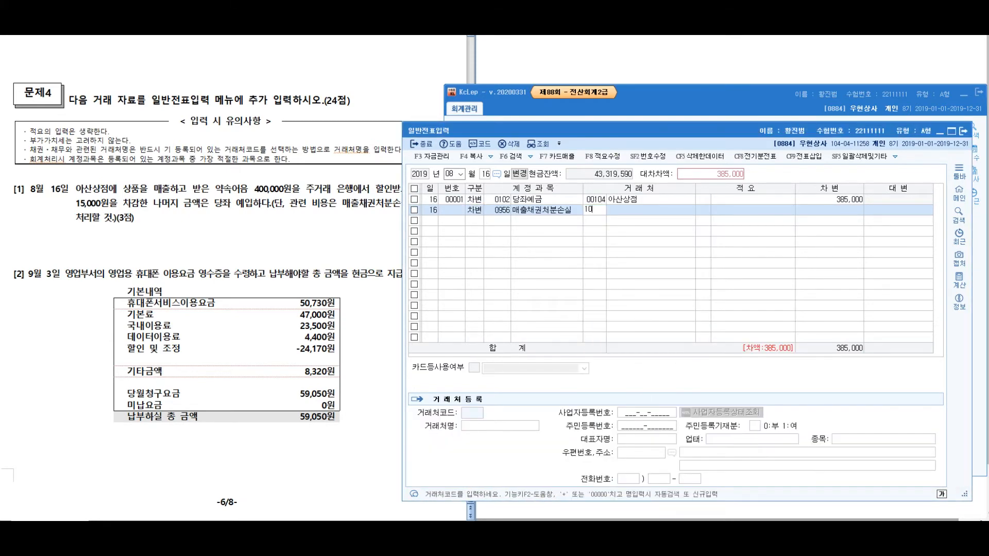
pyautogui.press('Return')
pyautogui.press('Return')
pyautogui.write('15,000')
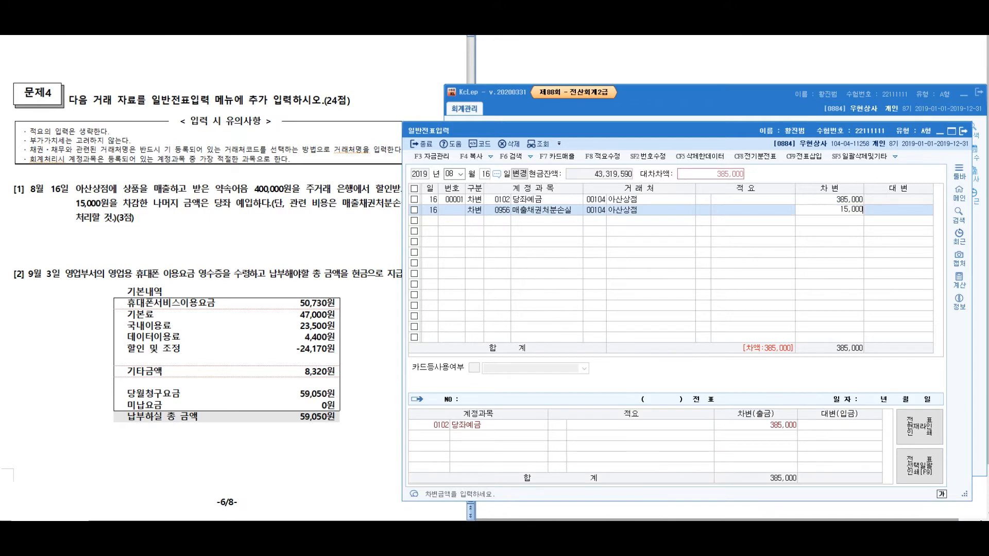
pyautogui.press('Return')
# Step: Add a credit line for account 110 받을어음 at 400,000 with trading partner 104 아산상점
pyautogui.press('Return')
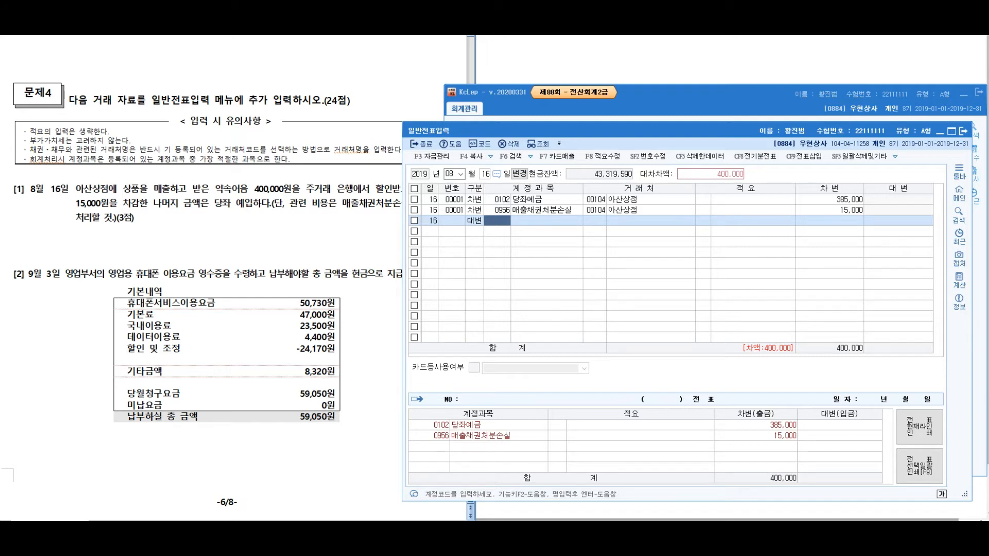
pyautogui.write('110')
pyautogui.press('Return')
pyautogui.write('10')
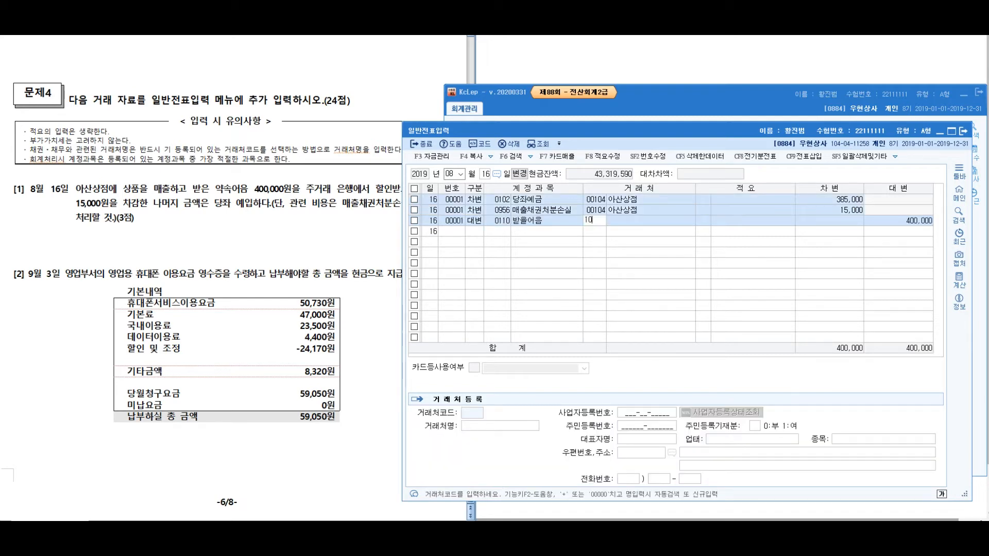
pyautogui.write('4')
pyautogui.press('Return')
pyautogui.press('Return')
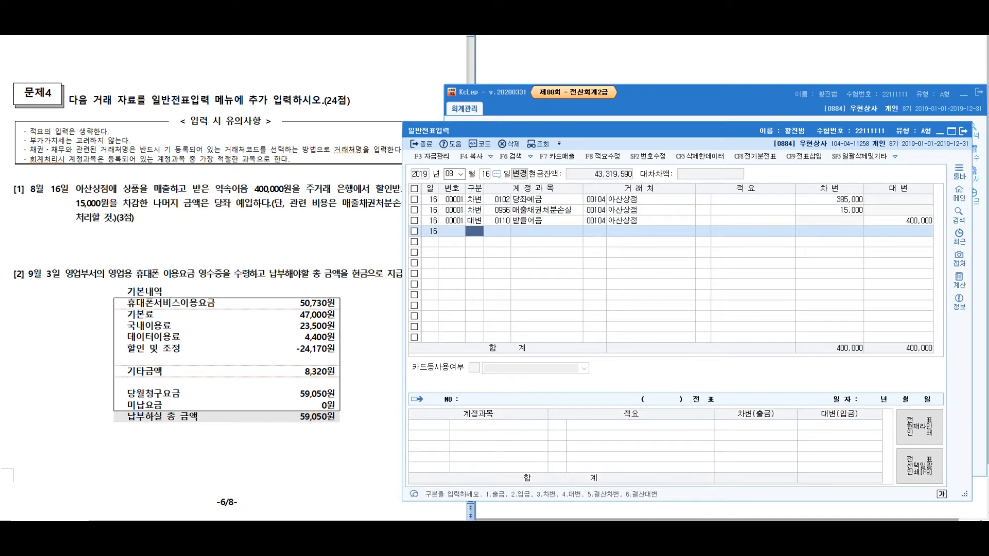
# Step: Bring up exam question [2] and mark its mobile phone charge and cash payment wording by hand, noting 현금 beside it
pyautogui.click(135, 218)
pyautogui.scroll(-5, 233, 278)
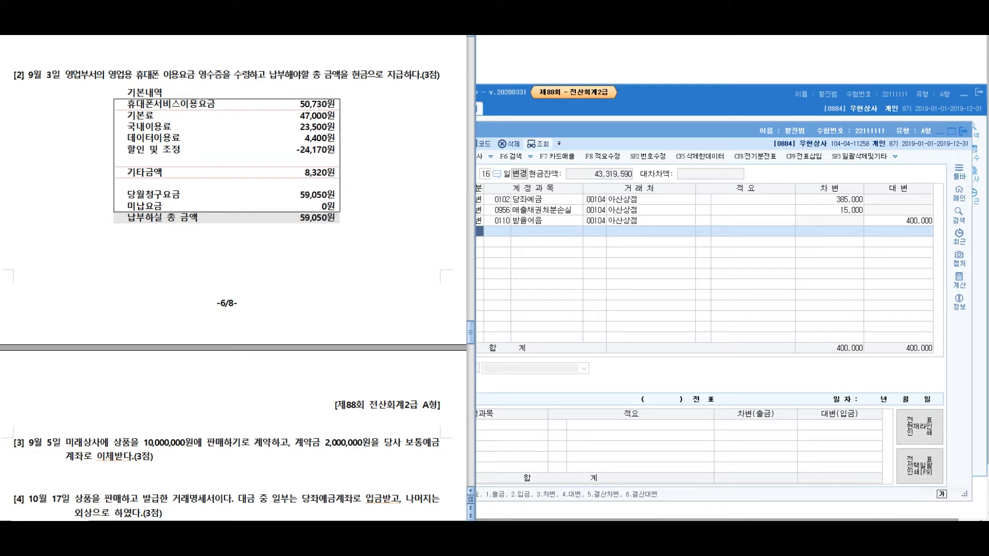
pyautogui.hotkey('ctrl', 'alt', 'd')
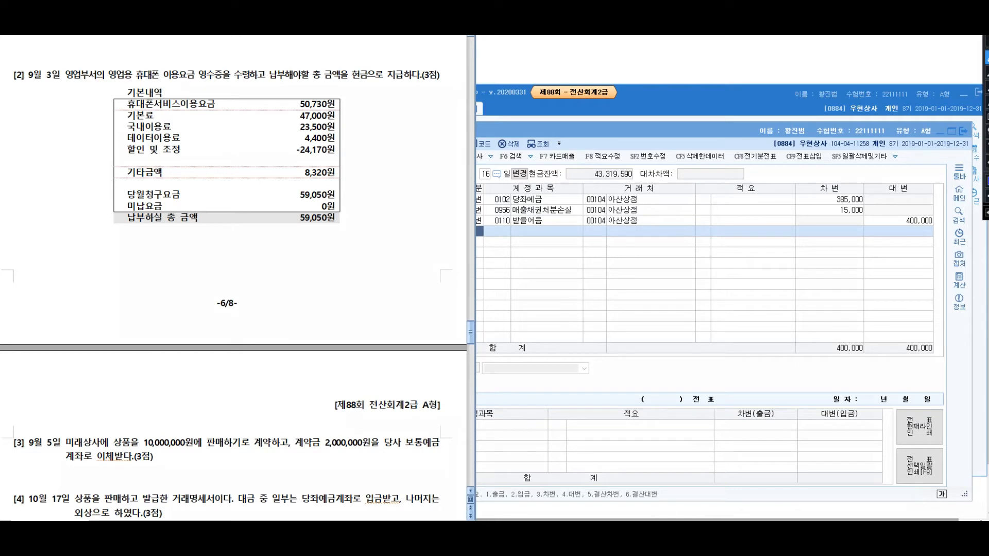
pyautogui.moveTo(272, 92)
pyautogui.mouseDown()
pyautogui.moveTo(381, 97)
pyautogui.moveTo(342, 93)
pyautogui.moveTo(409, 72)
pyautogui.mouseUp()
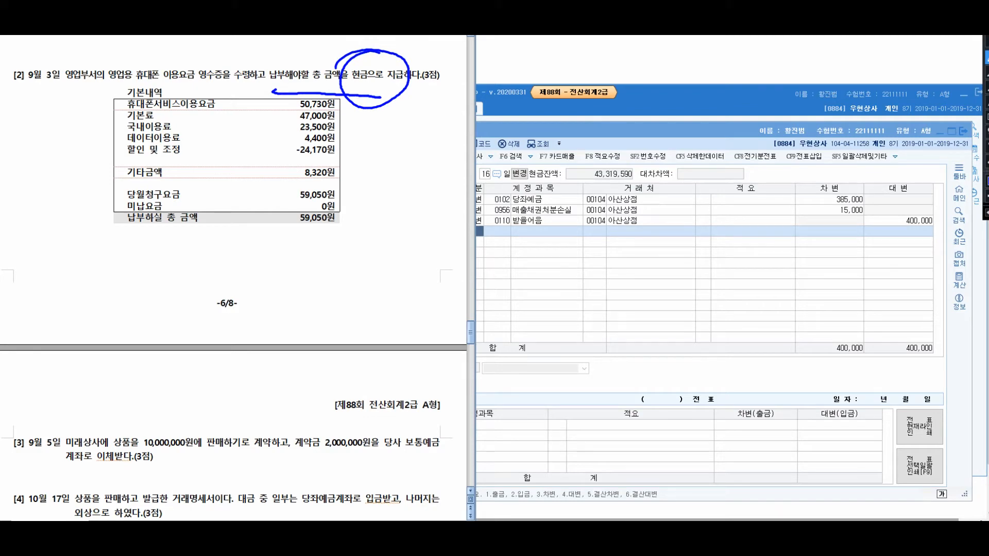
pyautogui.moveTo(173, 49)
pyautogui.mouseDown()
pyautogui.moveTo(200, 90)
pyautogui.moveTo(170, 48)
pyautogui.mouseUp()
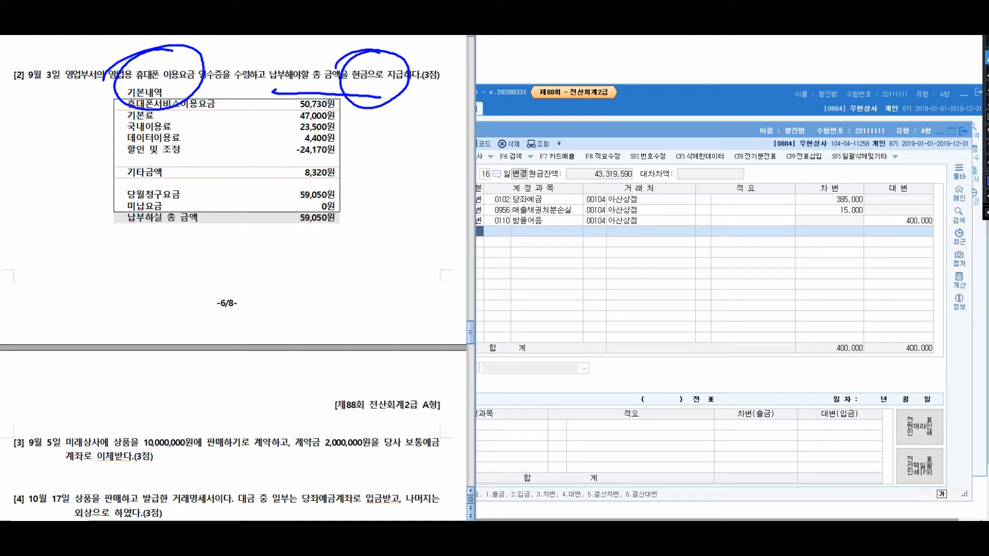
pyautogui.moveTo(417, 100)
pyautogui.mouseDown()
pyautogui.moveTo(440, 196)
pyautogui.moveTo(428, 187)
pyautogui.mouseUp()
pyautogui.moveTo(465, 153); pyautogui.dragTo(509, 151)
pyautogui.moveTo(489, 166)
pyautogui.mouseDown()
pyautogui.moveTo(492, 179)
pyautogui.moveTo(502, 176)
pyautogui.mouseUp()
pyautogui.moveTo(513, 147)
pyautogui.mouseDown()
pyautogui.moveTo(530, 158)
pyautogui.moveTo(534, 225)
pyautogui.mouseUp()
pyautogui.moveTo(548, 156)
pyautogui.mouseDown()
pyautogui.moveTo(557, 153)
pyautogui.moveTo(556, 183)
pyautogui.mouseUp()
pyautogui.moveTo(611, 141)
pyautogui.mouseDown()
pyautogui.moveTo(610, 181)
pyautogui.moveTo(639, 150)
pyautogui.mouseUp()
pyautogui.moveTo(646, 136); pyautogui.dragTo(649, 179)
pyautogui.moveTo(661, 148)
pyautogui.mouseDown()
pyautogui.moveTo(651, 168)
pyautogui.moveTo(690, 155)
pyautogui.mouseUp()
pyautogui.moveTo(655, 180); pyautogui.dragTo(706, 167)
pyautogui.moveTo(745, 127); pyautogui.dragTo(734, 201)
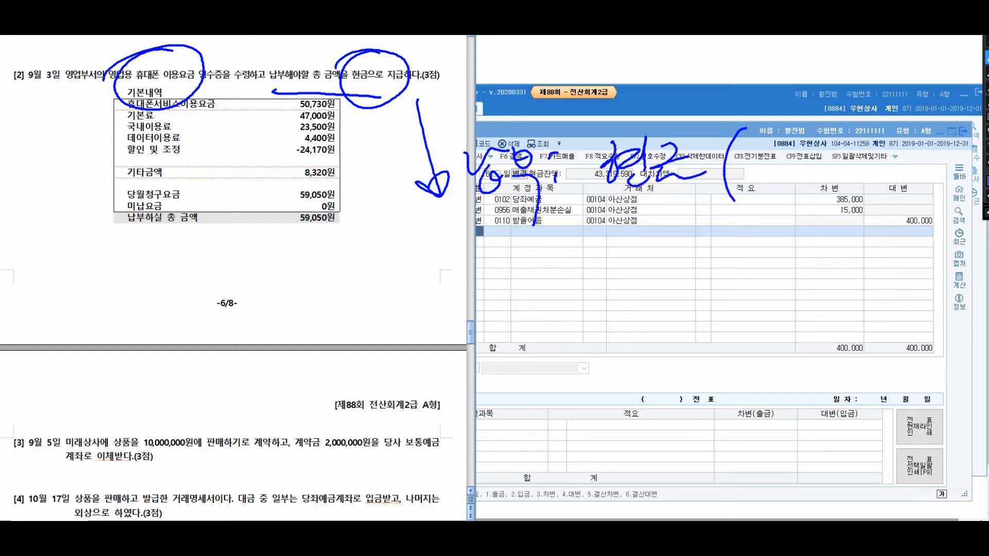
pyautogui.moveTo(743, 161); pyautogui.dragTo(777, 173)
pyautogui.moveTo(788, 147); pyautogui.dragTo(789, 191)
pyautogui.moveTo(800, 150)
pyautogui.mouseDown()
pyautogui.moveTo(802, 183)
pyautogui.moveTo(824, 172)
pyautogui.mouseUp()
pyautogui.moveTo(821, 164)
pyautogui.mouseDown()
pyautogui.moveTo(839, 157)
pyautogui.moveTo(849, 182)
pyautogui.mouseUp()
pyautogui.moveTo(870, 140); pyautogui.dragTo(845, 213)
# Step: Handwrite 통신비 and the amount 59,050 under the phone bill, circling the total payable
pyautogui.moveTo(120, 99)
pyautogui.mouseDown()
pyautogui.moveTo(109, 238)
pyautogui.moveTo(90, 255)
pyautogui.mouseUp()
pyautogui.moveTo(129, 227)
pyautogui.mouseDown()
pyautogui.moveTo(153, 223)
pyautogui.moveTo(123, 272)
pyautogui.moveTo(164, 260)
pyautogui.mouseUp()
pyautogui.moveTo(157, 263); pyautogui.dragTo(165, 278)
pyautogui.moveTo(173, 239); pyautogui.dragTo(180, 260)
pyautogui.moveTo(192, 221); pyautogui.dragTo(198, 277)
pyautogui.moveTo(196, 236)
pyautogui.mouseDown()
pyautogui.moveTo(206, 265)
pyautogui.moveTo(218, 260)
pyautogui.mouseUp()
pyautogui.moveTo(223, 212); pyautogui.dragTo(222, 296)
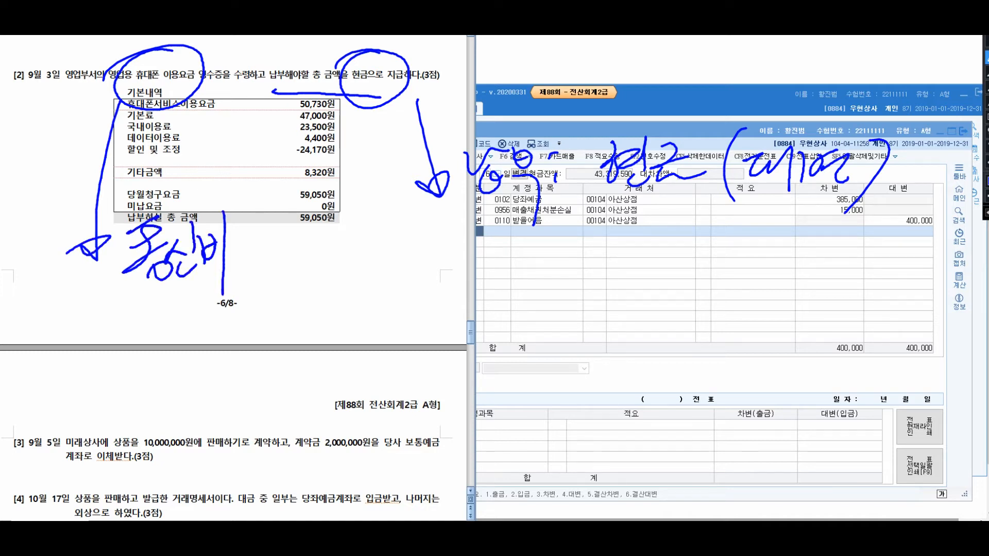
pyautogui.moveTo(250, 236); pyautogui.dragTo(249, 263)
pyautogui.moveTo(266, 211); pyautogui.dragTo(261, 299)
pyautogui.moveTo(287, 249); pyautogui.dragTo(288, 272)
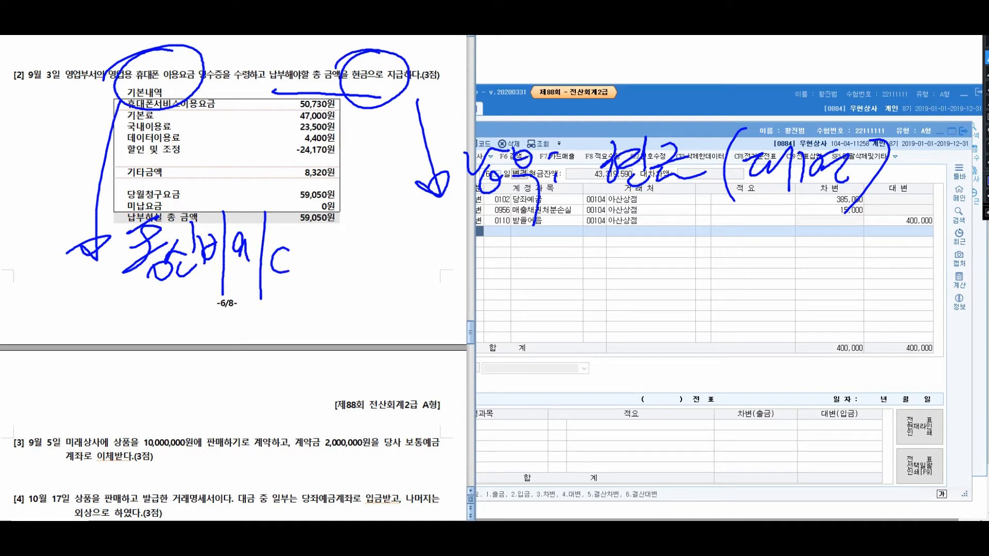
pyautogui.moveTo(321, 171)
pyautogui.mouseDown()
pyautogui.moveTo(362, 201)
pyautogui.moveTo(315, 174)
pyautogui.mouseUp()
pyautogui.moveTo(339, 242)
pyautogui.mouseDown()
pyautogui.moveTo(344, 280)
pyautogui.moveTo(357, 246)
pyautogui.mouseUp()
pyautogui.moveTo(382, 241)
pyautogui.mouseDown()
pyautogui.moveTo(369, 290)
pyautogui.moveTo(396, 276)
pyautogui.mouseUp()
pyautogui.moveTo(423, 246)
pyautogui.mouseDown()
pyautogui.moveTo(415, 269)
pyautogui.moveTo(436, 251)
pyautogui.mouseUp()
pyautogui.moveTo(447, 236)
pyautogui.mouseDown()
pyautogui.moveTo(453, 280)
pyautogui.moveTo(478, 268)
pyautogui.mouseUp()
pyautogui.moveTo(496, 247)
pyautogui.mouseDown()
pyautogui.moveTo(479, 267)
pyautogui.moveTo(513, 248)
pyautogui.mouseUp()
pyautogui.moveTo(344, 289); pyautogui.dragTo(539, 282)
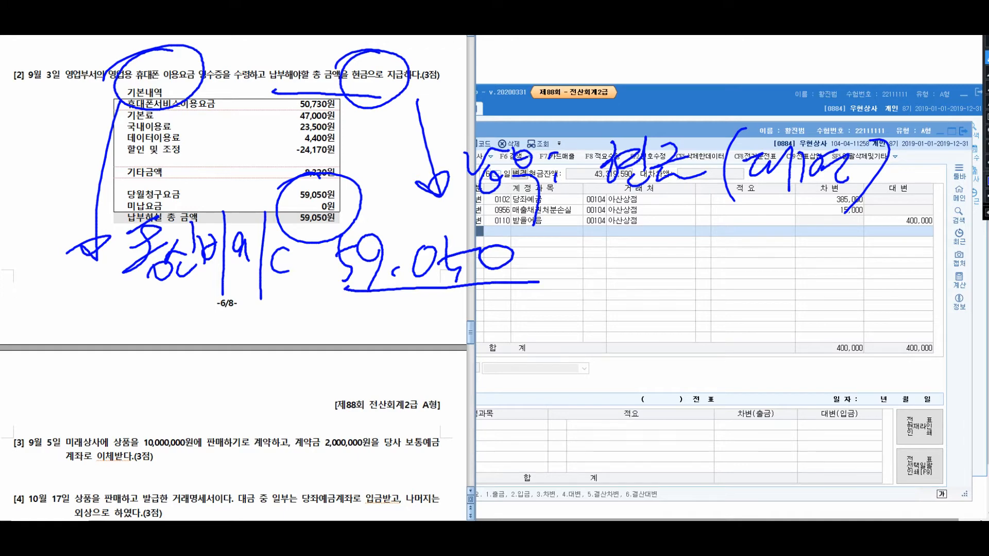
# Step: Handwrite the journal entry debiting 통신비 59,050 and crediting 현금 59,050, and clear the annotations
pyautogui.moveTo(75, 332)
pyautogui.mouseDown()
pyautogui.moveTo(83, 359)
pyautogui.moveTo(98, 360)
pyautogui.mouseUp()
pyautogui.moveTo(85, 363); pyautogui.dragTo(78, 393)
pyautogui.moveTo(98, 357); pyautogui.dragTo(95, 383)
pyautogui.moveTo(95, 374)
pyautogui.mouseDown()
pyautogui.moveTo(118, 364)
pyautogui.moveTo(119, 412)
pyautogui.mouseUp()
pyautogui.moveTo(149, 340)
pyautogui.mouseDown()
pyautogui.moveTo(158, 353)
pyautogui.moveTo(175, 327)
pyautogui.mouseUp()
pyautogui.moveTo(145, 361)
pyautogui.mouseDown()
pyautogui.moveTo(173, 355)
pyautogui.moveTo(185, 381)
pyautogui.mouseUp()
pyautogui.moveTo(185, 344)
pyautogui.mouseDown()
pyautogui.moveTo(195, 363)
pyautogui.moveTo(210, 361)
pyautogui.mouseUp()
pyautogui.moveTo(192, 370); pyautogui.dragTo(219, 379)
pyautogui.moveTo(216, 341); pyautogui.dragTo(218, 368)
pyautogui.moveTo(232, 342); pyautogui.dragTo(232, 366)
pyautogui.moveTo(218, 356); pyautogui.dragTo(232, 354)
pyautogui.moveTo(218, 367)
pyautogui.mouseDown()
pyautogui.moveTo(233, 367)
pyautogui.moveTo(235, 415)
pyautogui.mouseUp()
pyautogui.moveTo(282, 339); pyautogui.dragTo(273, 390)
pyautogui.moveTo(276, 355)
pyautogui.mouseDown()
pyautogui.moveTo(296, 354)
pyautogui.moveTo(305, 399)
pyautogui.mouseUp()
pyautogui.moveTo(314, 380); pyautogui.dragTo(343, 376)
pyautogui.moveTo(360, 340)
pyautogui.mouseDown()
pyautogui.moveTo(371, 363)
pyautogui.moveTo(418, 360)
pyautogui.moveTo(407, 345)
pyautogui.mouseUp()
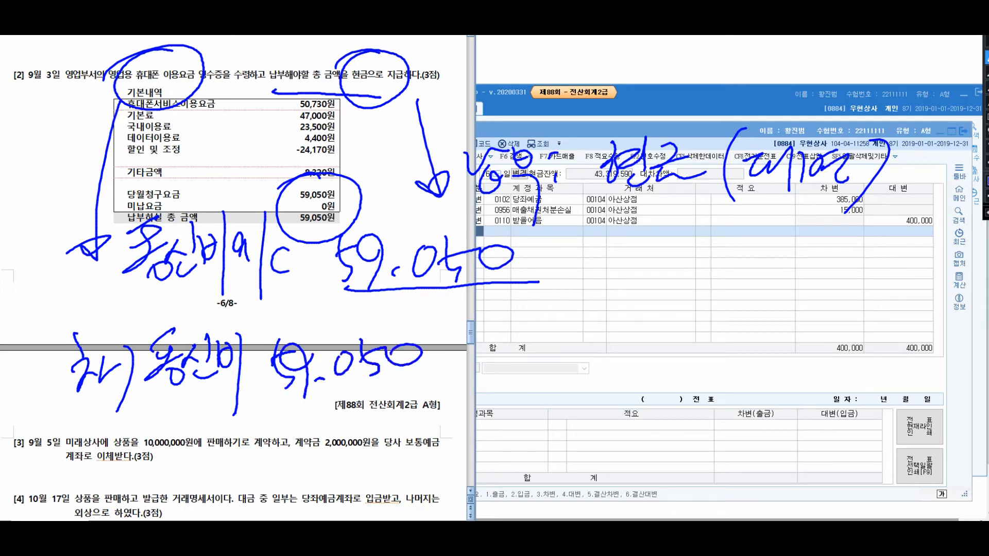
pyautogui.moveTo(494, 340); pyautogui.dragTo(507, 367)
pyautogui.moveTo(515, 348); pyautogui.dragTo(530, 363)
pyautogui.moveTo(546, 327); pyautogui.dragTo(528, 412)
pyautogui.moveTo(587, 332); pyautogui.dragTo(576, 379)
pyautogui.moveTo(592, 350); pyautogui.dragTo(616, 340)
pyautogui.moveTo(592, 356); pyautogui.dragTo(587, 378)
pyautogui.moveTo(616, 323); pyautogui.dragTo(618, 370)
pyautogui.moveTo(597, 377); pyautogui.dragTo(621, 394)
pyautogui.moveTo(610, 340); pyautogui.dragTo(639, 355)
pyautogui.moveTo(613, 360)
pyautogui.mouseDown()
pyautogui.moveTo(657, 360)
pyautogui.moveTo(664, 386)
pyautogui.mouseUp()
pyautogui.moveTo(703, 325)
pyautogui.mouseDown()
pyautogui.moveTo(684, 363)
pyautogui.moveTo(718, 337)
pyautogui.mouseUp()
pyautogui.moveTo(735, 329)
pyautogui.mouseDown()
pyautogui.moveTo(705, 358)
pyautogui.moveTo(722, 399)
pyautogui.mouseUp()
pyautogui.moveTo(749, 362); pyautogui.dragTo(750, 364)
pyautogui.moveTo(775, 332); pyautogui.dragTo(795, 368)
pyautogui.moveTo(793, 332)
pyautogui.mouseDown()
pyautogui.moveTo(839, 330)
pyautogui.moveTo(852, 363)
pyautogui.mouseUp()
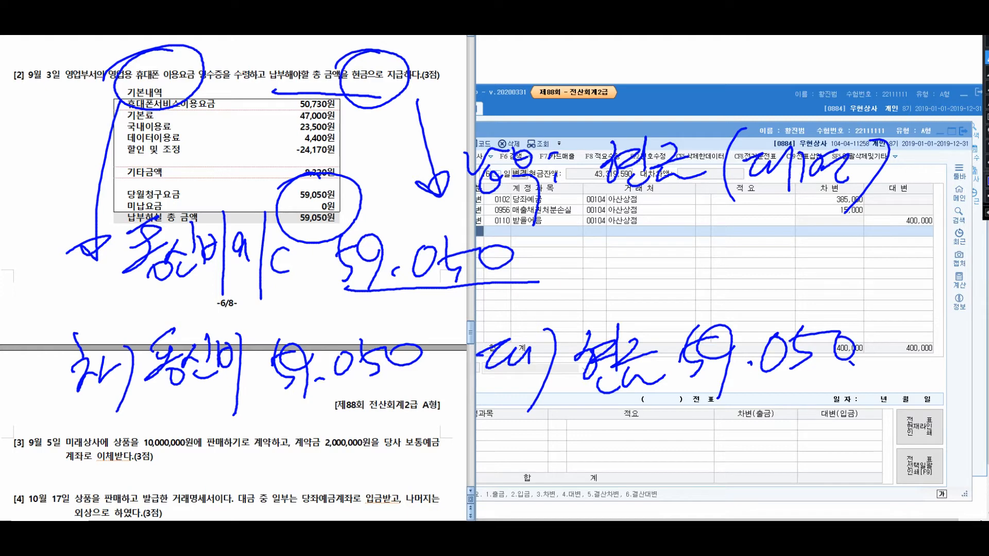
pyautogui.press('Escape')
# Step: Switch to KcLep and set the general voucher date to September 3
pyautogui.hotkey('alt', 'Tab')
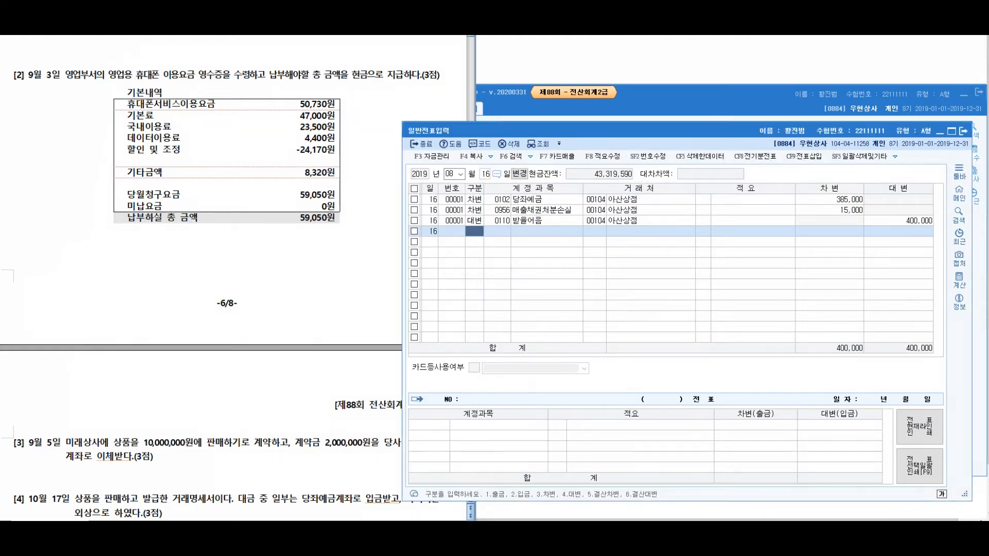
pyautogui.click(449, 174)
pyautogui.write('9')
pyautogui.press('Return')
pyautogui.write('3')
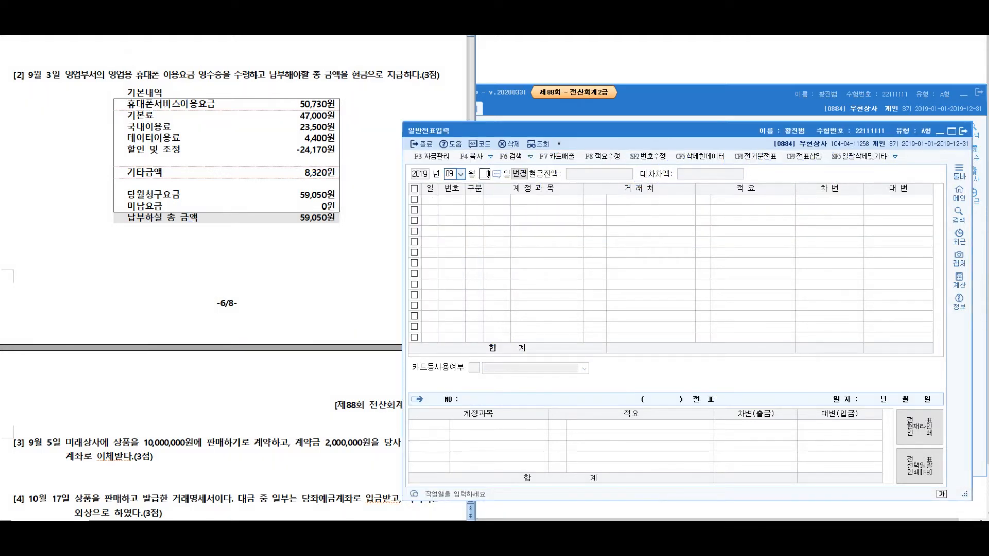
pyautogui.press('Return')
# Step: Enter a debit line for account 814 통신비 with no trading partner and the amount 59,050
pyautogui.write('3')
pyautogui.press('Return')
pyautogui.write('98')
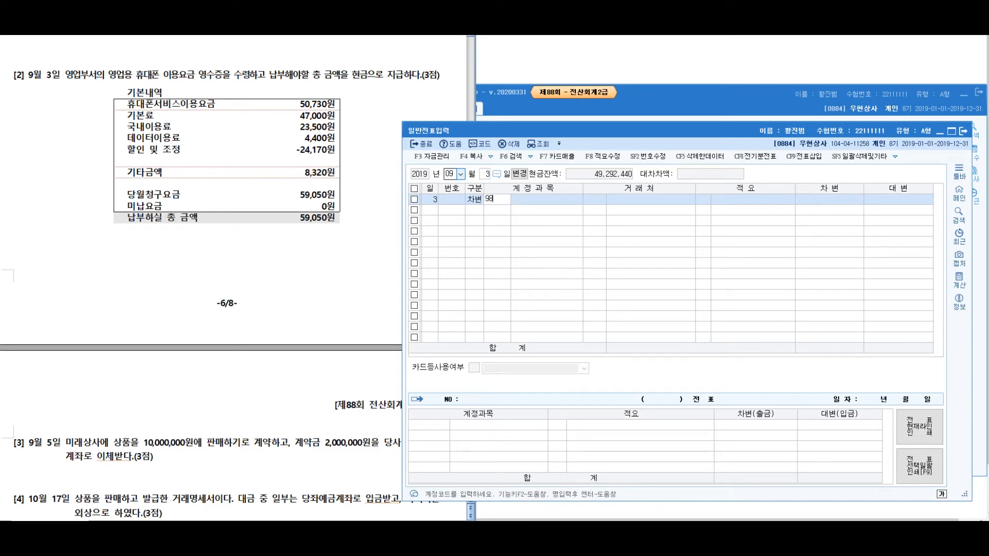
pyautogui.press('BackSpace')
pyautogui.press('BackSpace')
pyautogui.write('814')
pyautogui.press('Return')
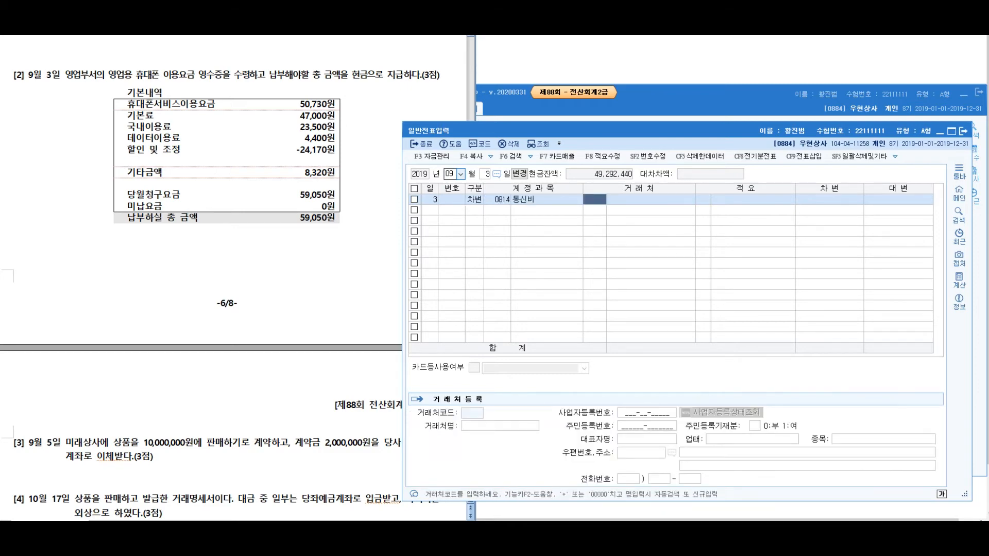
pyautogui.press('Return')
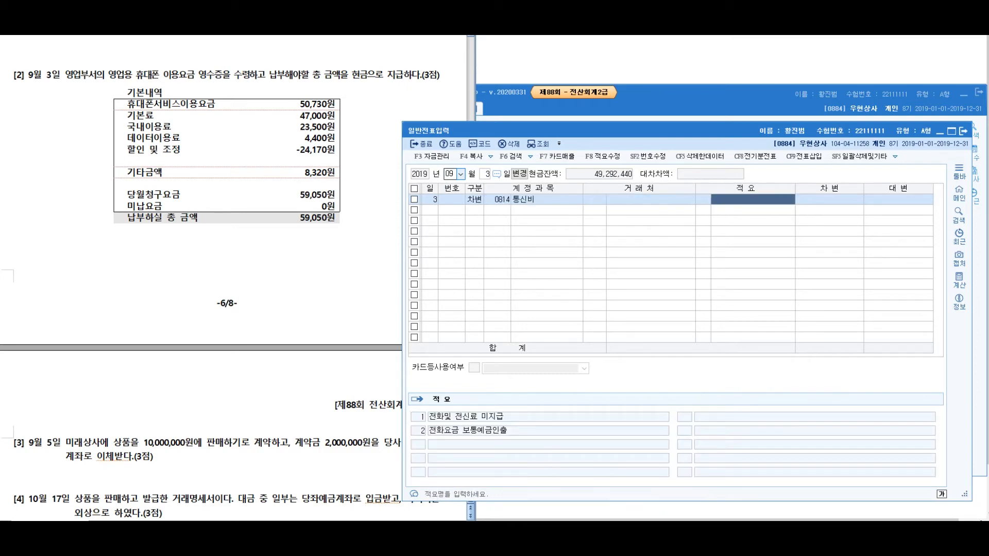
pyautogui.press('Return')
pyautogui.write('59050')
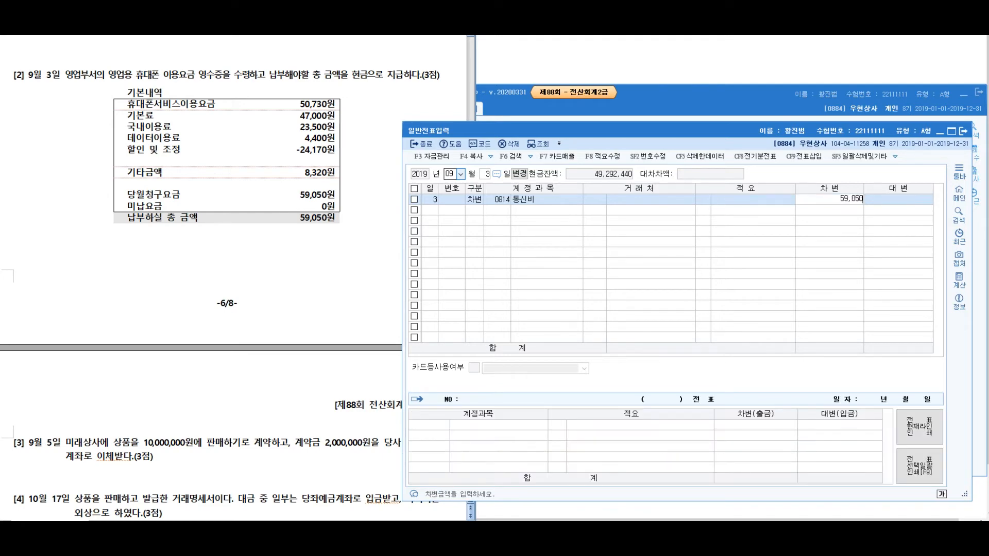
pyautogui.press('Return')
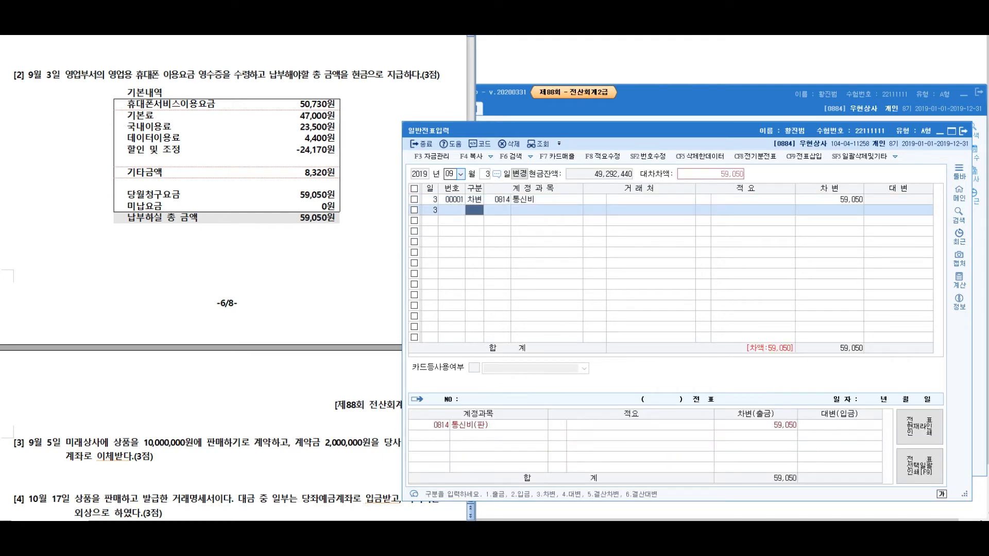
# Step: Add a credit line for account 101 현금 at 59,050 to balance the September 3 voucher
pyautogui.write('4')
pyautogui.press('Return')
pyautogui.write('101')
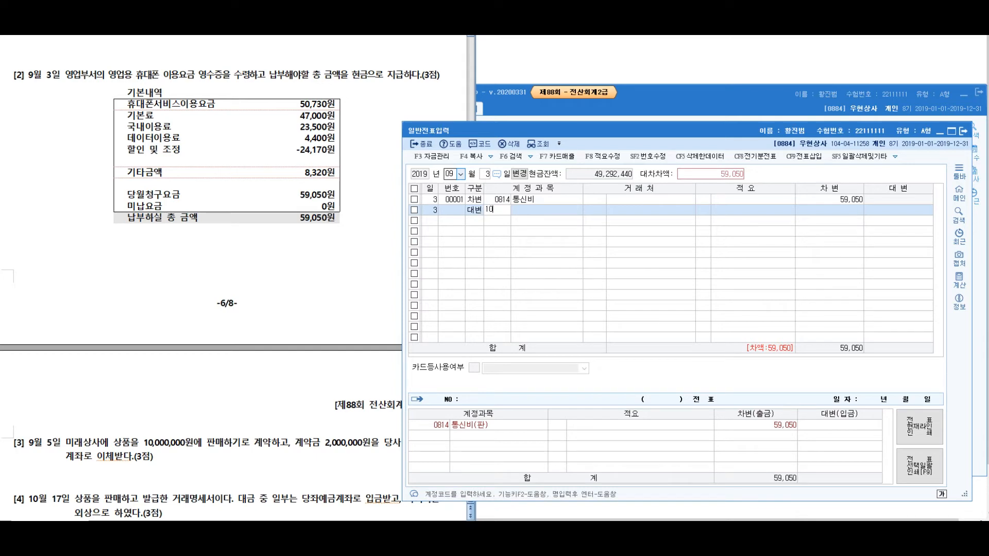
pyautogui.press('Return')
pyautogui.press('Return')
pyautogui.press('Return')
pyautogui.press('Return')
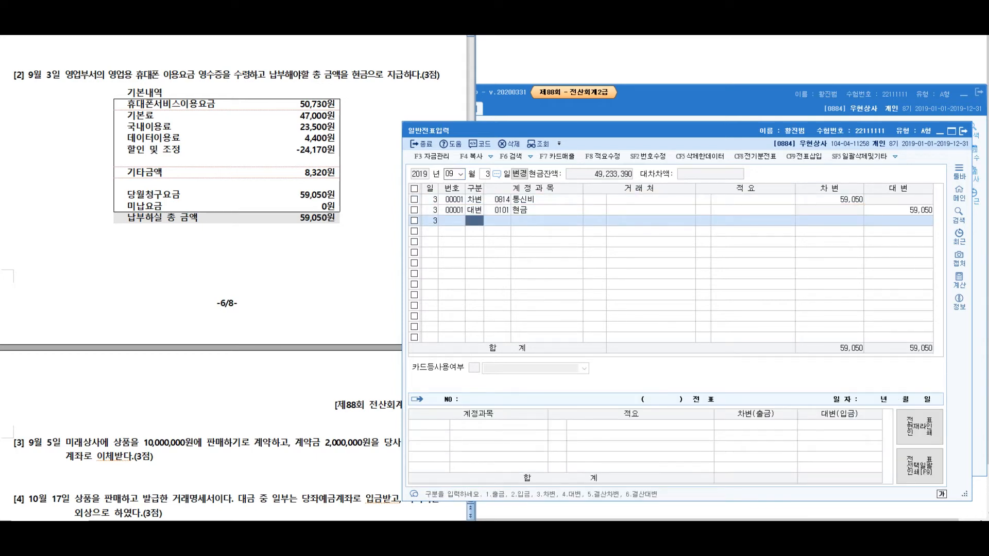
pyautogui.click(474, 199)
pyautogui.click(474, 210)
pyautogui.click(474, 199)
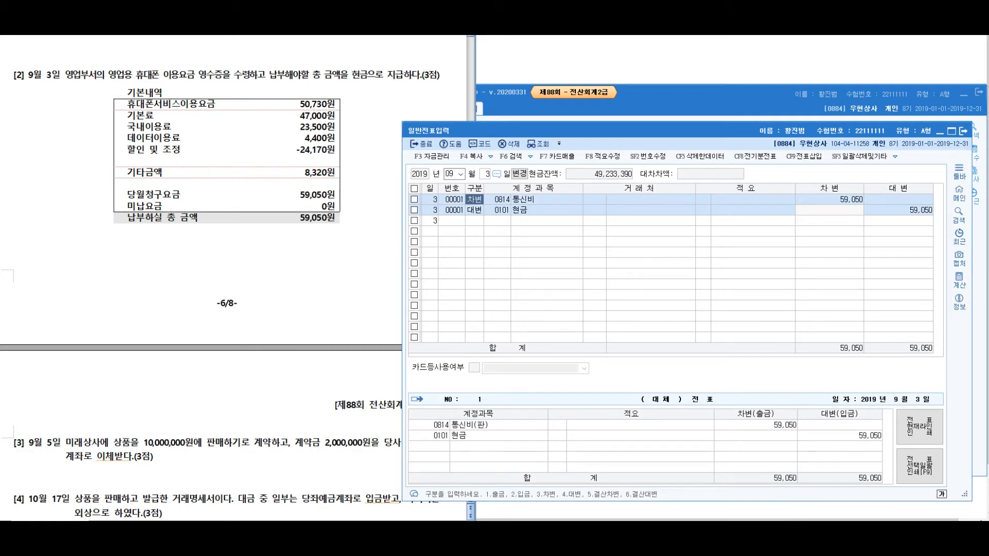
pyautogui.click(474, 210)
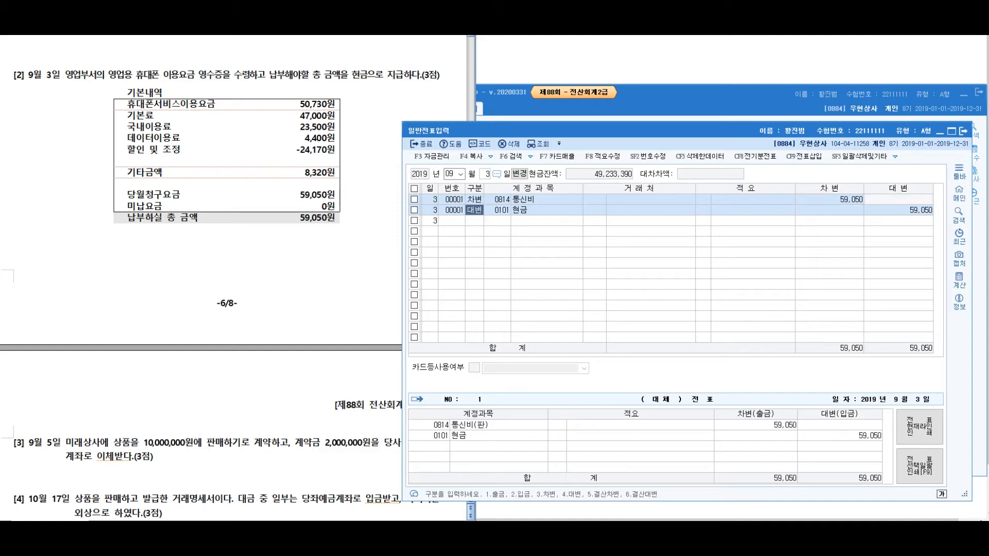
# Step: Bring up exam question [3] for September 5 and mark the wording about the transfer into 보통예금 by hand
pyautogui.click(343, 201)
pyautogui.scroll(-1, 343, 201)
pyautogui.scroll(-5, 233, 278)
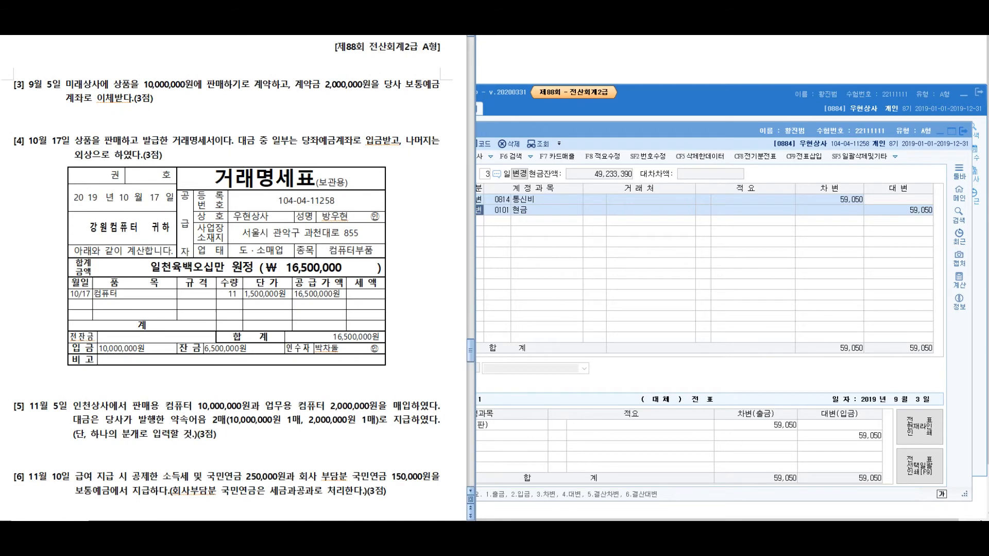
pyautogui.hotkey('alt', 'Tab')
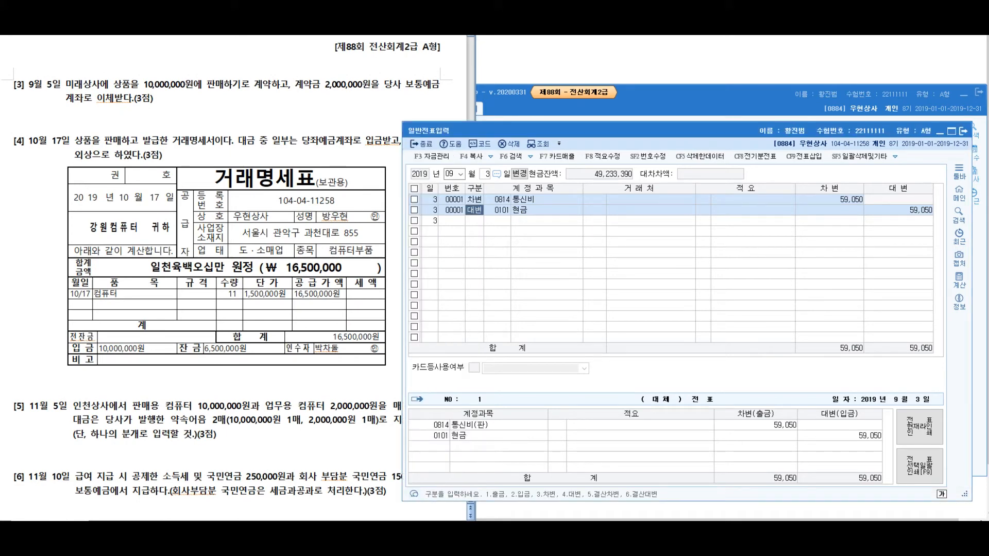
pyautogui.hotkey('alt', 'Tab')
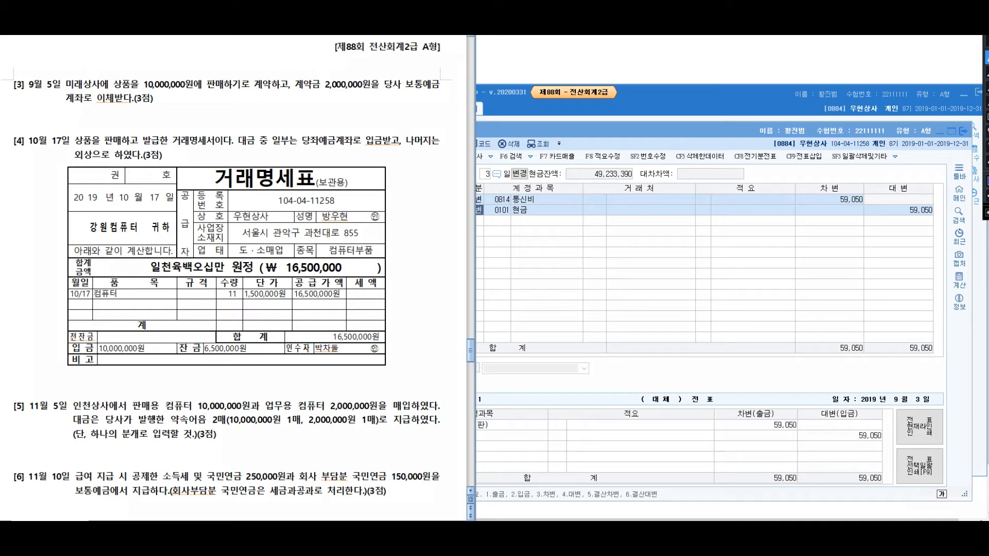
pyautogui.moveTo(387, 94); pyautogui.dragTo(470, 102)
pyautogui.moveTo(62, 113)
pyautogui.mouseDown()
pyautogui.moveTo(164, 115)
pyautogui.moveTo(123, 128)
pyautogui.moveTo(142, 120)
pyautogui.moveTo(114, 255)
pyautogui.mouseUp()
pyautogui.moveTo(93, 235); pyautogui.dragTo(113, 256)
# Step: Handwrite the debit side of the September 5 entry as 보통예금 2,000,000 below question [3]
pyautogui.moveTo(129, 223); pyautogui.dragTo(114, 245)
pyautogui.moveTo(163, 179)
pyautogui.mouseDown()
pyautogui.moveTo(151, 201)
pyautogui.moveTo(158, 191)
pyautogui.mouseUp()
pyautogui.moveTo(183, 172); pyautogui.dragTo(176, 191)
pyautogui.moveTo(166, 205)
pyautogui.mouseDown()
pyautogui.moveTo(170, 228)
pyautogui.moveTo(179, 204)
pyautogui.mouseUp()
pyautogui.moveTo(189, 180)
pyautogui.mouseDown()
pyautogui.moveTo(212, 205)
pyautogui.moveTo(251, 195)
pyautogui.moveTo(257, 179)
pyautogui.mouseUp()
pyautogui.moveTo(257, 201); pyautogui.dragTo(259, 208)
pyautogui.moveTo(292, 169); pyautogui.dragTo(299, 174)
pyautogui.moveTo(289, 184)
pyautogui.mouseDown()
pyautogui.moveTo(288, 207)
pyautogui.moveTo(308, 201)
pyautogui.mouseUp()
pyautogui.moveTo(312, 179); pyautogui.dragTo(311, 205)
pyautogui.moveTo(312, 192); pyautogui.dragTo(325, 189)
pyautogui.moveTo(331, 173)
pyautogui.mouseDown()
pyautogui.moveTo(335, 202)
pyautogui.moveTo(319, 233)
pyautogui.mouseUp()
pyautogui.moveTo(366, 167); pyautogui.dragTo(369, 196)
pyautogui.moveTo(381, 181)
pyautogui.mouseDown()
pyautogui.moveTo(390, 213)
pyautogui.moveTo(403, 177)
pyautogui.mouseUp()
pyautogui.moveTo(392, 190)
pyautogui.mouseDown()
pyautogui.moveTo(404, 213)
pyautogui.moveTo(442, 185)
pyautogui.moveTo(442, 236)
pyautogui.mouseUp()
pyautogui.moveTo(456, 175)
pyautogui.mouseDown()
pyautogui.moveTo(469, 188)
pyautogui.moveTo(487, 182)
pyautogui.mouseUp()
pyautogui.moveTo(462, 204); pyautogui.dragTo(560, 208)
pyautogui.moveTo(580, 186); pyautogui.dragTo(583, 187)
pyautogui.moveTo(601, 195)
pyautogui.mouseDown()
pyautogui.moveTo(601, 205)
pyautogui.moveTo(711, 197)
pyautogui.mouseUp()
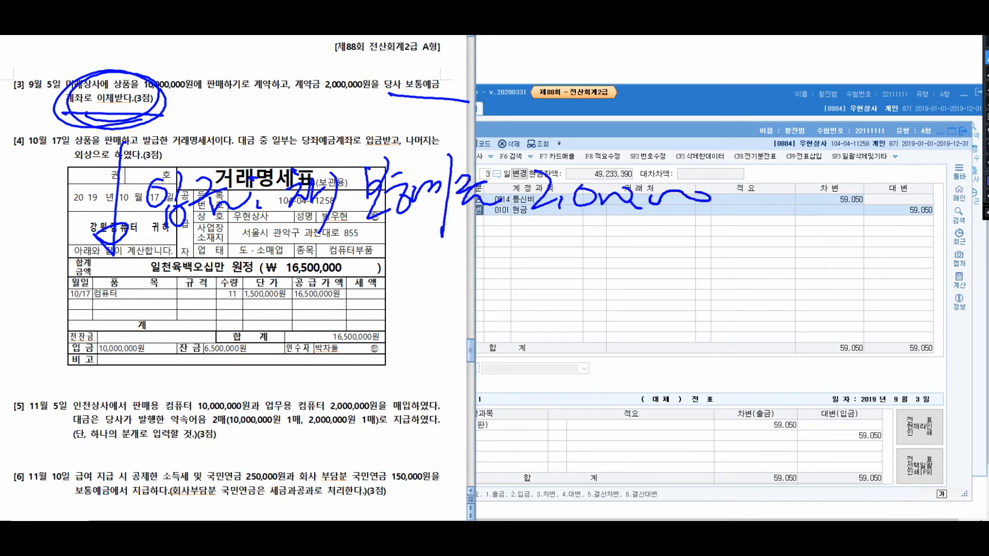
# Step: Mark the contract wording in question [3] and handwrite a note that 판매하기로 계약 is 거래 X
pyautogui.moveTo(309, 66); pyautogui.dragTo(263, 111)
pyautogui.moveTo(36, 94)
pyautogui.mouseDown()
pyautogui.moveTo(16, 278)
pyautogui.moveTo(48, 369)
pyautogui.mouseUp()
pyautogui.moveTo(62, 337)
pyautogui.mouseDown()
pyautogui.moveTo(32, 356)
pyautogui.moveTo(64, 334)
pyautogui.mouseUp()
pyautogui.moveTo(85, 323)
pyautogui.mouseDown()
pyautogui.moveTo(105, 315)
pyautogui.moveTo(101, 345)
pyautogui.mouseUp()
pyautogui.moveTo(118, 309); pyautogui.dragTo(140, 312)
pyautogui.moveTo(129, 350)
pyautogui.mouseDown()
pyautogui.moveTo(167, 314)
pyautogui.moveTo(198, 308)
pyautogui.moveTo(227, 335)
pyautogui.moveTo(260, 314)
pyautogui.moveTo(270, 350)
pyautogui.mouseUp()
pyautogui.moveTo(294, 319)
pyautogui.mouseDown()
pyautogui.moveTo(312, 353)
pyautogui.moveTo(324, 338)
pyautogui.mouseUp()
pyautogui.moveTo(330, 303); pyautogui.dragTo(333, 353)
pyautogui.moveTo(335, 309)
pyautogui.mouseDown()
pyautogui.moveTo(355, 330)
pyautogui.moveTo(366, 319)
pyautogui.mouseUp()
pyautogui.moveTo(366, 335)
pyautogui.mouseDown()
pyautogui.moveTo(356, 429)
pyautogui.moveTo(424, 333)
pyautogui.moveTo(437, 349)
pyautogui.mouseUp()
pyautogui.moveTo(467, 332); pyautogui.dragTo(521, 340)
pyautogui.moveTo(520, 323)
pyautogui.mouseDown()
pyautogui.moveTo(545, 338)
pyautogui.moveTo(555, 363)
pyautogui.mouseUp()
pyautogui.moveTo(572, 351)
pyautogui.mouseDown()
pyautogui.moveTo(594, 326)
pyautogui.moveTo(617, 382)
pyautogui.mouseUp()
# Step: Handwrite 재산증감 X as a second point under the note on the sales contract
pyautogui.moveTo(424, 399)
pyautogui.mouseDown()
pyautogui.moveTo(461, 397)
pyautogui.moveTo(448, 397)
pyautogui.mouseUp()
pyautogui.moveTo(476, 406)
pyautogui.mouseDown()
pyautogui.moveTo(493, 422)
pyautogui.moveTo(510, 399)
pyautogui.mouseUp()
pyautogui.moveTo(518, 395)
pyautogui.mouseDown()
pyautogui.moveTo(518, 461)
pyautogui.moveTo(543, 423)
pyautogui.mouseUp()
pyautogui.moveTo(547, 396)
pyautogui.mouseDown()
pyautogui.moveTo(554, 429)
pyautogui.moveTo(568, 416)
pyautogui.mouseUp()
pyautogui.moveTo(561, 420)
pyautogui.mouseDown()
pyautogui.moveTo(574, 439)
pyautogui.moveTo(588, 419)
pyautogui.mouseUp()
pyautogui.moveTo(596, 397); pyautogui.dragTo(612, 430)
pyautogui.moveTo(628, 403); pyautogui.dragTo(635, 431)
pyautogui.moveTo(636, 401); pyautogui.dragTo(619, 435)
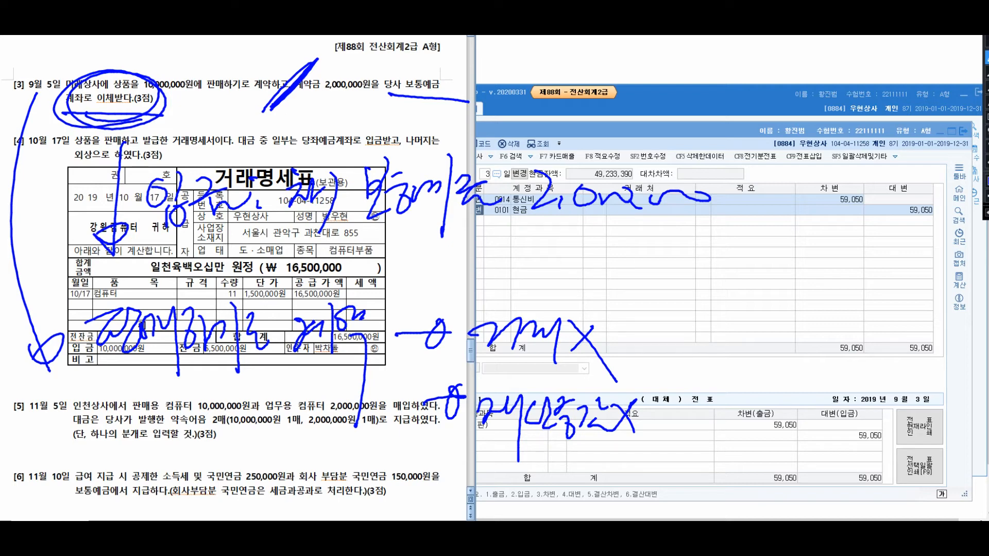
# Step: Add a further handwritten contract example marked 거래 X beside the first note
pyautogui.moveTo(673, 302); pyautogui.dragTo(675, 327)
pyautogui.moveTo(653, 336); pyautogui.dragTo(694, 325)
pyautogui.moveTo(683, 329)
pyautogui.mouseDown()
pyautogui.moveTo(682, 361)
pyautogui.moveTo(708, 324)
pyautogui.mouseUp()
pyautogui.moveTo(681, 340)
pyautogui.mouseDown()
pyautogui.moveTo(720, 330)
pyautogui.moveTo(704, 367)
pyautogui.mouseUp()
pyautogui.moveTo(715, 318)
pyautogui.mouseDown()
pyautogui.moveTo(745, 325)
pyautogui.moveTo(745, 344)
pyautogui.mouseUp()
pyautogui.moveTo(758, 309); pyautogui.dragTo(762, 362)
pyautogui.moveTo(774, 323)
pyautogui.mouseDown()
pyautogui.moveTo(768, 337)
pyautogui.moveTo(776, 326)
pyautogui.mouseUp()
pyautogui.moveTo(787, 311); pyautogui.dragTo(795, 369)
pyautogui.moveTo(822, 330)
pyautogui.mouseDown()
pyautogui.moveTo(889, 342)
pyautogui.moveTo(911, 325)
pyautogui.mouseUp()
pyautogui.moveTo(905, 329); pyautogui.dragTo(901, 376)
pyautogui.moveTo(908, 359)
pyautogui.mouseDown()
pyautogui.moveTo(946, 329)
pyautogui.moveTo(941, 378)
pyautogui.mouseUp()
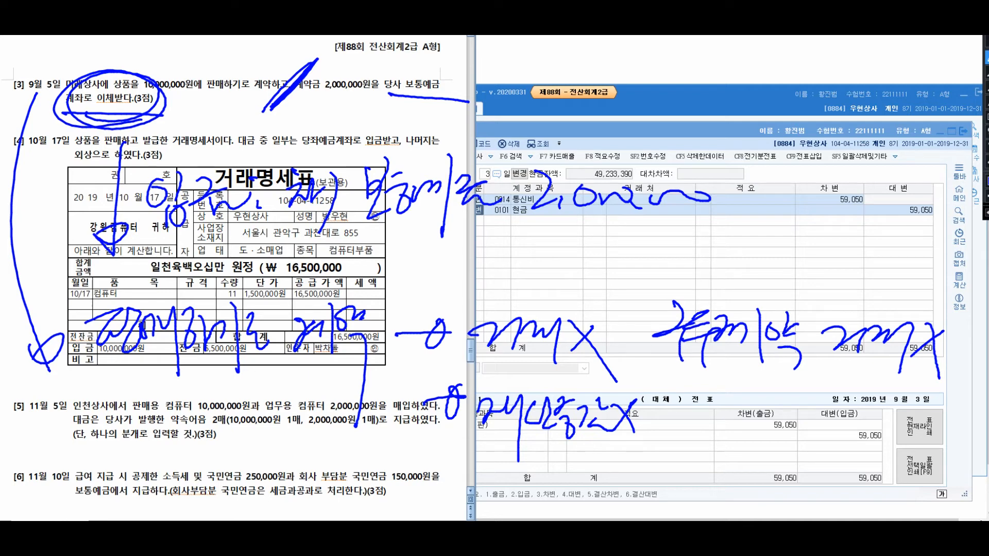
# Step: Underline the 계약금 deposit wording in question [3] and link it to a handwritten note 재산증감 O
pyautogui.moveTo(91, 143)
pyautogui.mouseDown()
pyautogui.moveTo(111, 440)
pyautogui.moveTo(59, 466)
pyautogui.mouseUp()
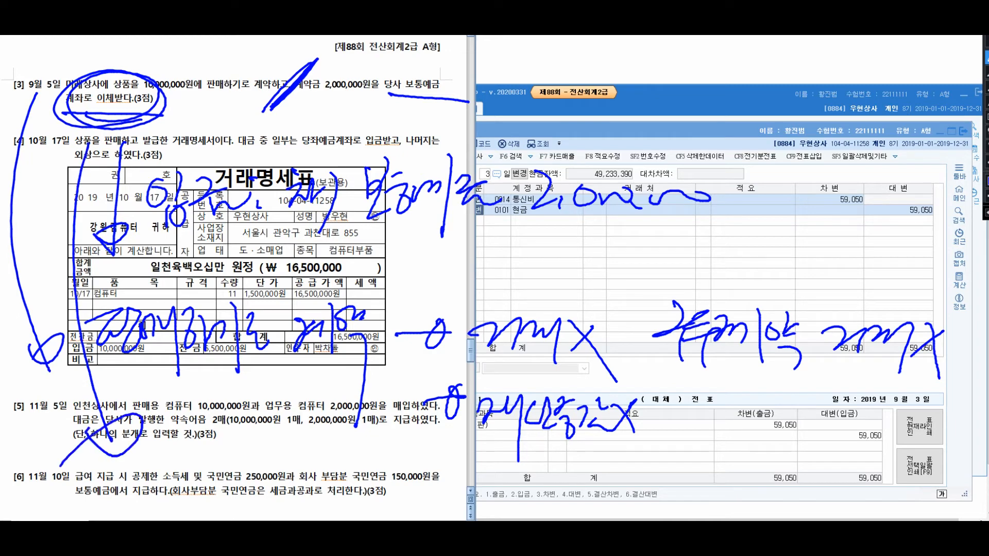
pyautogui.moveTo(305, 98); pyautogui.dragTo(451, 108)
pyautogui.moveTo(72, 118); pyautogui.dragTo(203, 123)
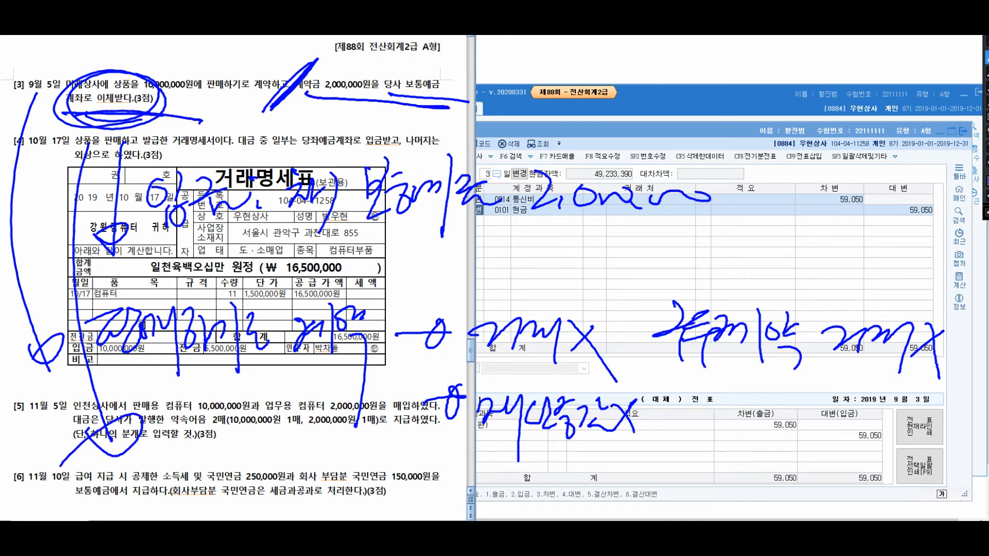
pyautogui.moveTo(160, 453)
pyautogui.mouseDown()
pyautogui.moveTo(206, 487)
pyautogui.moveTo(260, 453)
pyautogui.mouseUp()
pyautogui.moveTo(247, 494)
pyautogui.mouseDown()
pyautogui.moveTo(283, 459)
pyautogui.moveTo(324, 495)
pyautogui.moveTo(340, 453)
pyautogui.moveTo(442, 477)
pyautogui.moveTo(432, 469)
pyautogui.mouseUp()
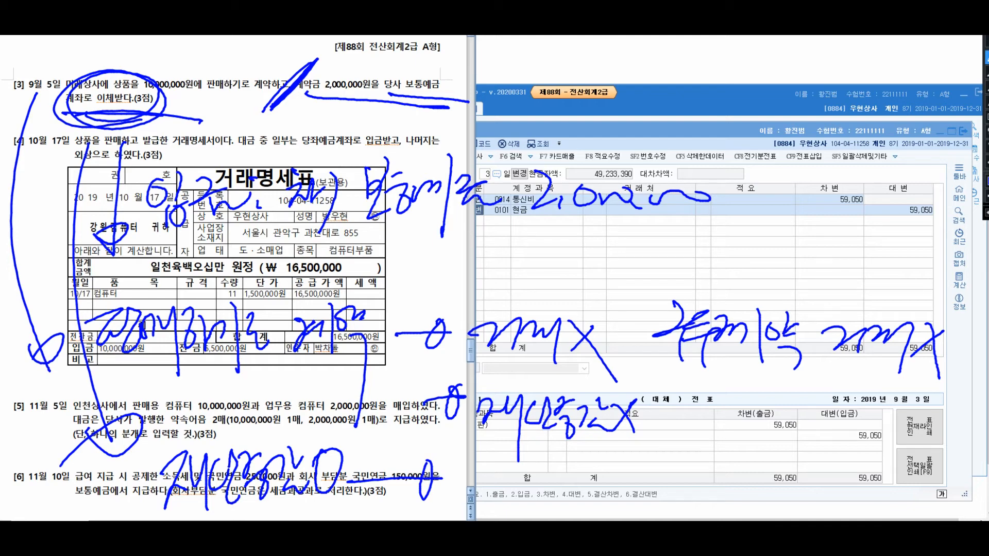
# Step: Clear all handwritten notes and cross out the 10,000,000 sales contract part of question [3]
pyautogui.hotkey('ctrl', 'shift', '7')
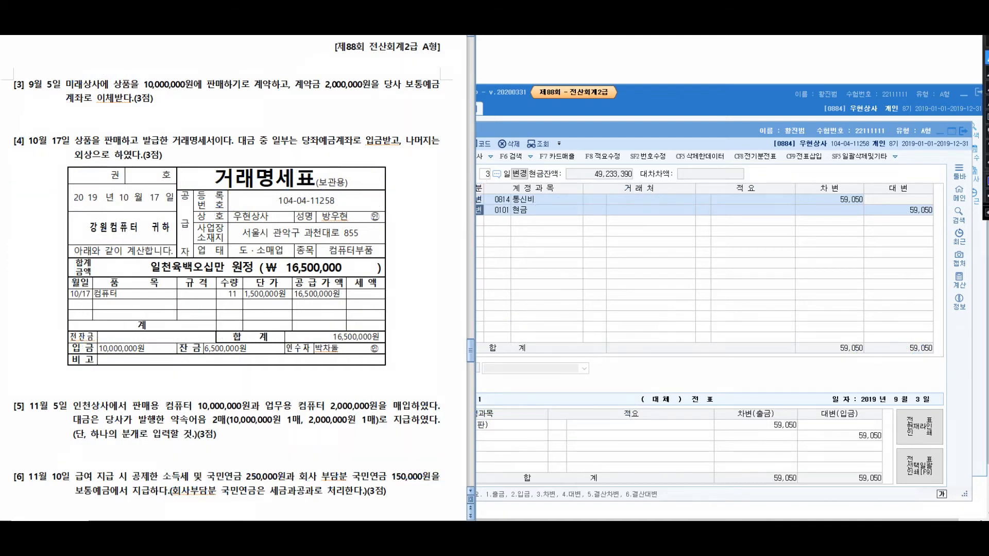
pyautogui.moveTo(256, 107); pyautogui.dragTo(317, 52)
pyautogui.moveTo(189, 52); pyautogui.dragTo(147, 105)
pyautogui.moveTo(140, 50); pyautogui.dragTo(193, 122)
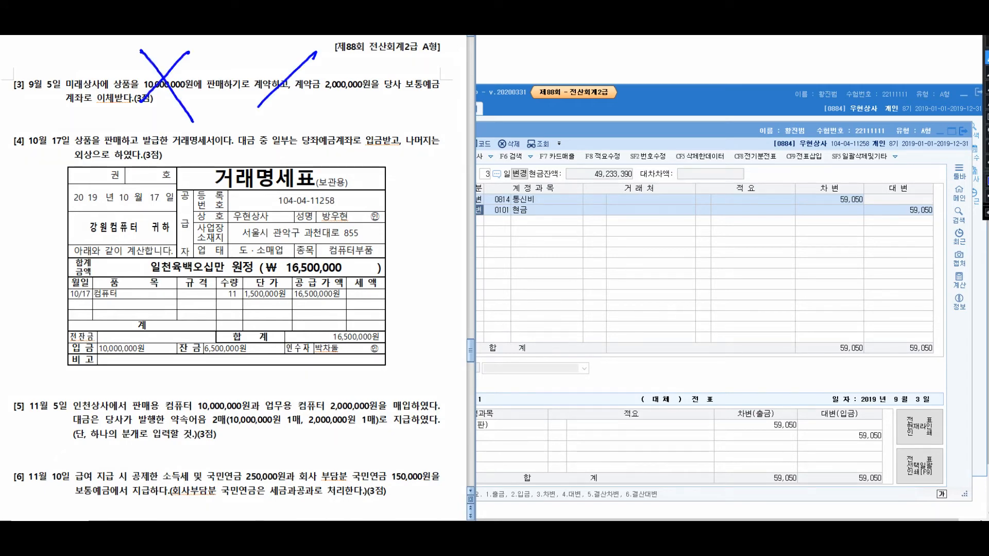
# Step: Draw an arrow down from the 계약금 wording and handwrite the debit entry as 차) 보통예금 2,000,000
pyautogui.moveTo(305, 107)
pyautogui.mouseDown()
pyautogui.moveTo(296, 167)
pyautogui.moveTo(318, 233)
pyautogui.moveTo(225, 273)
pyautogui.mouseUp()
pyautogui.moveTo(344, 179); pyautogui.dragTo(353, 196)
pyautogui.moveTo(334, 210)
pyautogui.mouseDown()
pyautogui.moveTo(362, 227)
pyautogui.moveTo(390, 207)
pyautogui.mouseUp()
pyautogui.moveTo(391, 194); pyautogui.dragTo(377, 267)
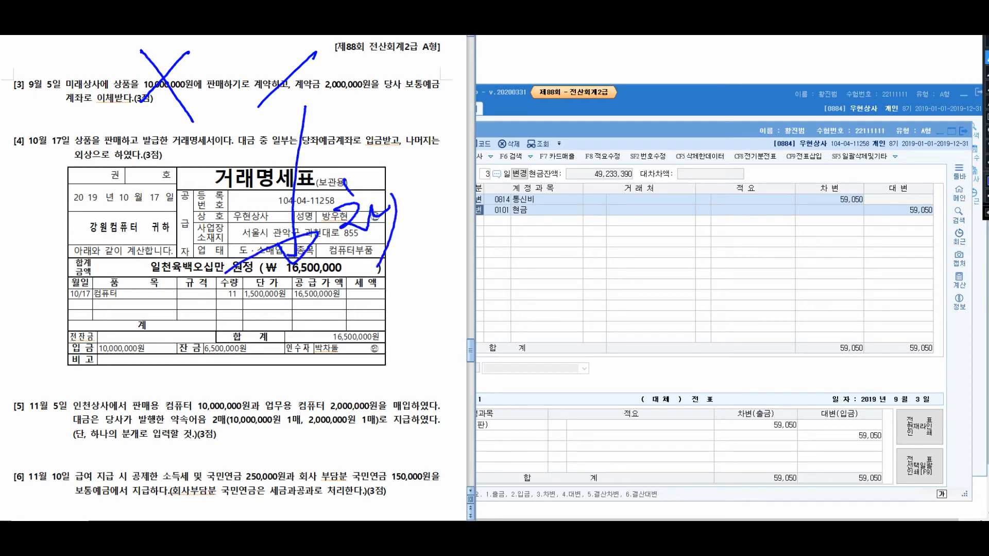
pyautogui.moveTo(429, 172)
pyautogui.mouseDown()
pyautogui.moveTo(433, 221)
pyautogui.moveTo(457, 237)
pyautogui.mouseUp()
pyautogui.moveTo(455, 181)
pyautogui.mouseDown()
pyautogui.moveTo(479, 226)
pyautogui.moveTo(524, 243)
pyautogui.mouseUp()
pyautogui.moveTo(536, 196); pyautogui.dragTo(582, 214)
pyautogui.moveTo(610, 192)
pyautogui.mouseDown()
pyautogui.moveTo(632, 222)
pyautogui.moveTo(645, 221)
pyautogui.mouseUp()
pyautogui.moveTo(679, 201); pyautogui.dragTo(703, 203)
pyautogui.moveTo(726, 202); pyautogui.dragTo(732, 221)
pyautogui.moveTo(734, 231); pyautogui.dragTo(762, 220)
pyautogui.moveTo(790, 219); pyautogui.dragTo(855, 209)
# Step: Handwrite the credit side of the September 5 entry as 대) 선수금 2,000,000
pyautogui.moveTo(346, 318); pyautogui.dragTo(385, 309)
pyautogui.moveTo(385, 309)
pyautogui.mouseDown()
pyautogui.moveTo(363, 340)
pyautogui.moveTo(404, 330)
pyautogui.mouseUp()
pyautogui.moveTo(412, 298); pyautogui.dragTo(407, 368)
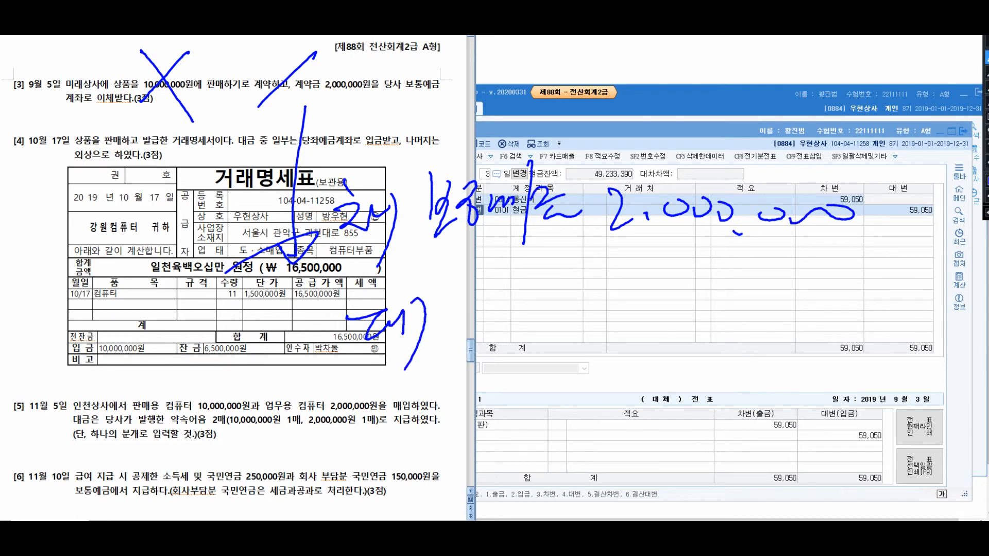
pyautogui.moveTo(472, 286); pyautogui.dragTo(450, 341)
pyautogui.moveTo(465, 313); pyautogui.dragTo(487, 330)
pyautogui.moveTo(475, 335); pyautogui.dragTo(496, 336)
pyautogui.moveTo(505, 296); pyautogui.dragTo(491, 329)
pyautogui.moveTo(482, 337)
pyautogui.mouseDown()
pyautogui.moveTo(538, 305)
pyautogui.moveTo(524, 389)
pyautogui.mouseUp()
pyautogui.moveTo(529, 308)
pyautogui.mouseDown()
pyautogui.moveTo(580, 306)
pyautogui.moveTo(582, 334)
pyautogui.mouseUp()
pyautogui.moveTo(614, 316); pyautogui.dragTo(668, 337)
pyautogui.moveTo(682, 332); pyautogui.dragTo(766, 337)
pyautogui.moveTo(771, 329); pyautogui.dragTo(855, 325)
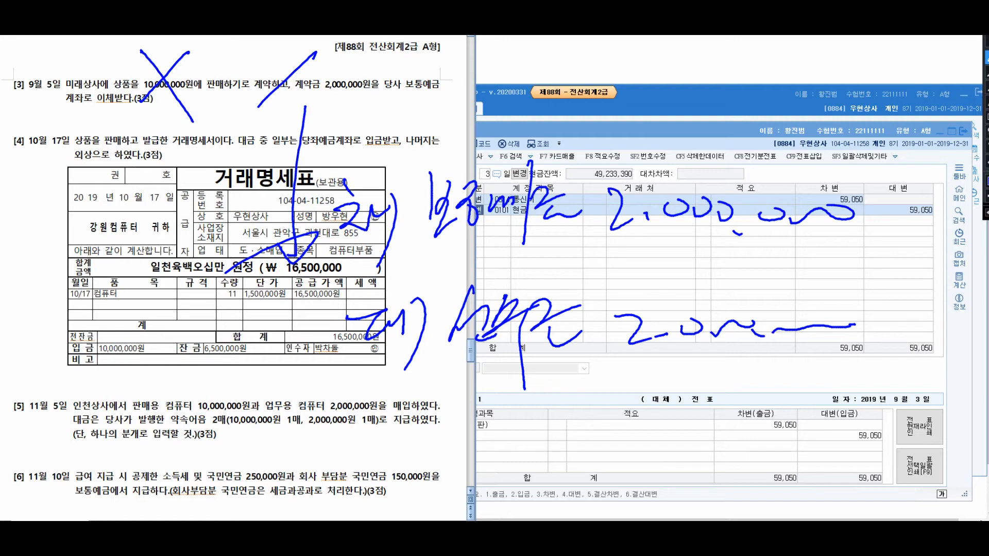
# Step: Leave the annotation mode, return to general voucher entry and set the voucher date to September 5
pyautogui.press('Escape')
pyautogui.hotkey('alt', 'Tab')
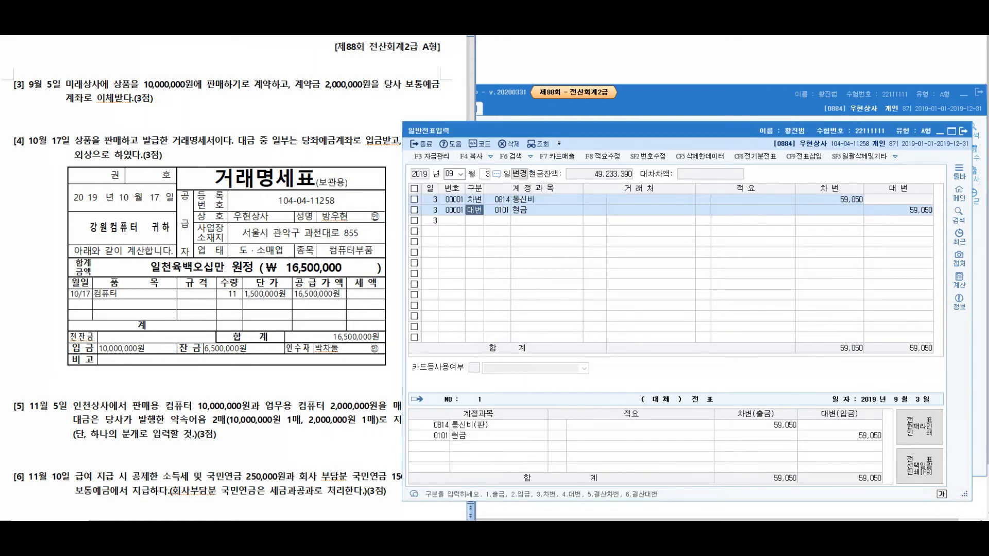
pyautogui.press('Escape')
pyautogui.write('090')
pyautogui.write('5')
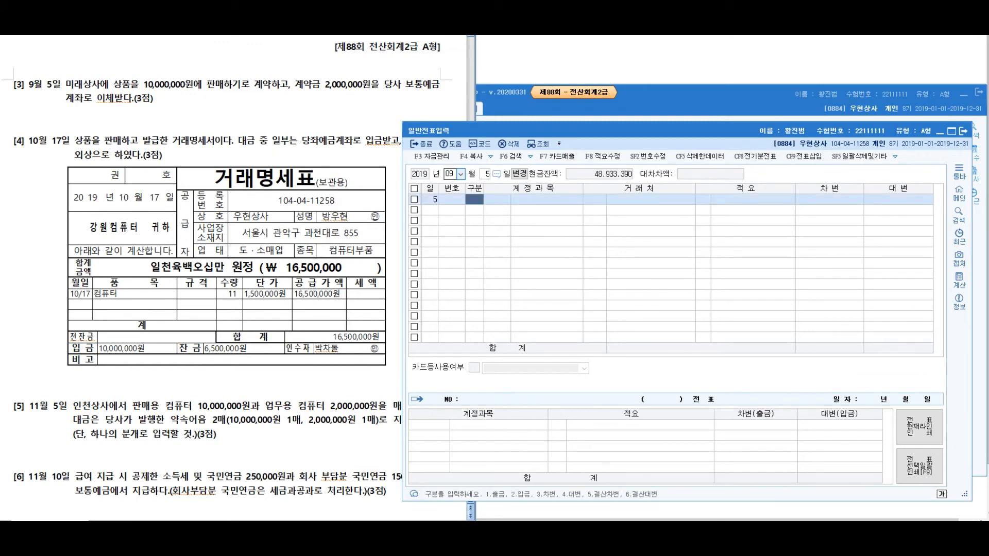
# Step: Enter a debit line for account 103 보통예금 with trading partner 미래상사 and the amount 2,000,000
pyautogui.write('3')
pyautogui.press('Return')
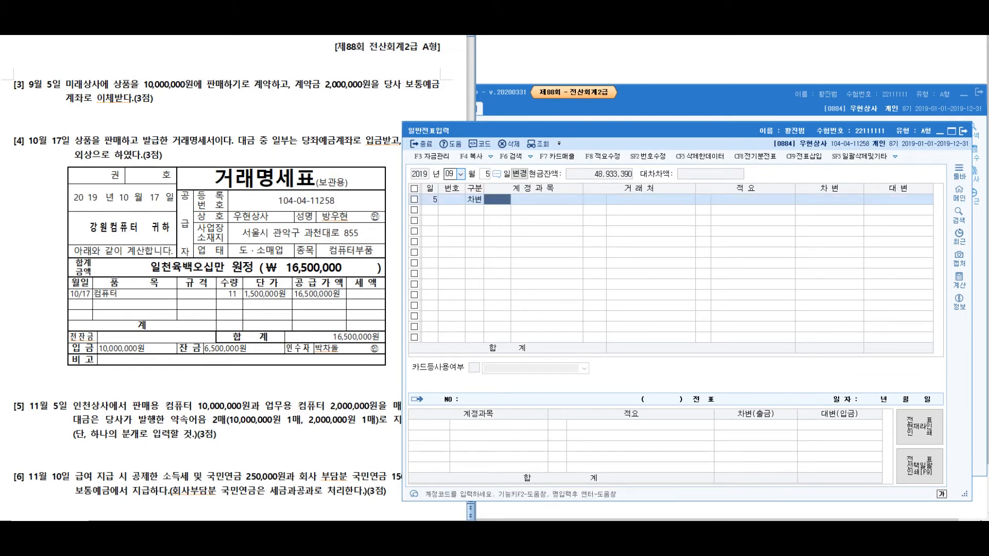
pyautogui.write('103')
pyautogui.press('Return')
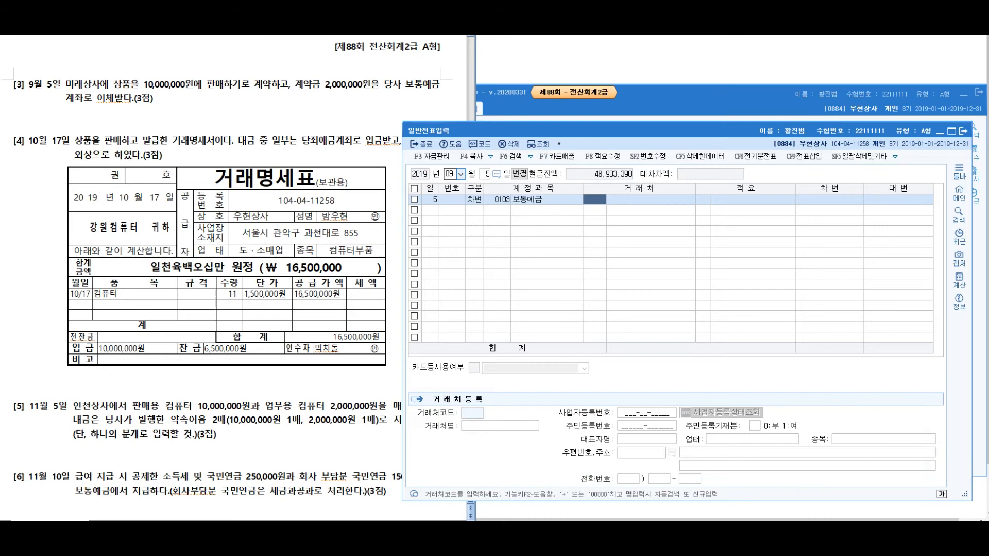
pyautogui.press('+')
pyautogui.write('미래상사')
pyautogui.press('Return')
pyautogui.press('Return')
pyautogui.press('Return')
pyautogui.write('2000000')
pyautogui.press('Return')
# Step: Add a credit line for account 259 선수금 with trading partner 1013 미래상사 at 2,000,000 to balance the September 5 voucher
pyautogui.write('4')
pyautogui.press('Return')
pyautogui.write('2')
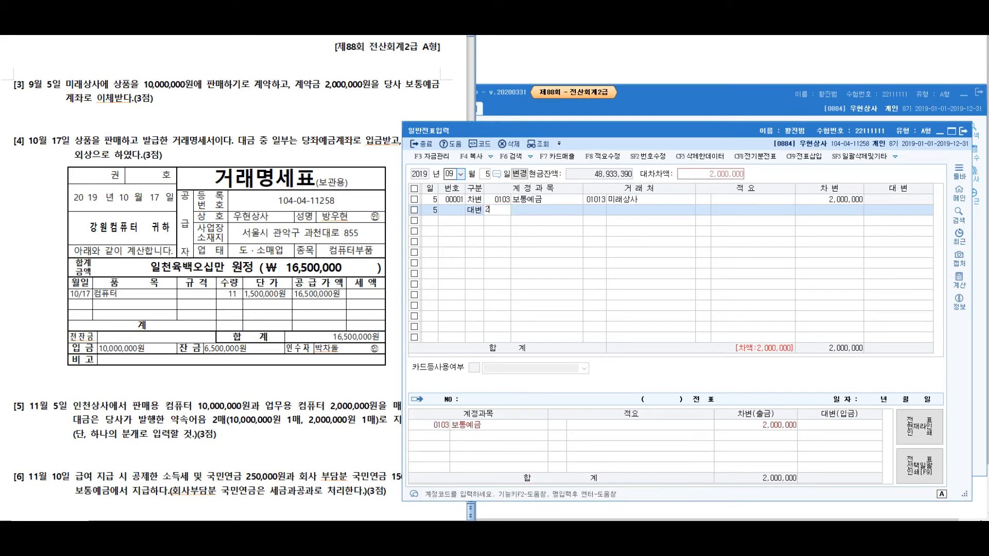
pyautogui.write('59')
pyautogui.press('Return')
pyautogui.write('1013')
pyautogui.press('Return')
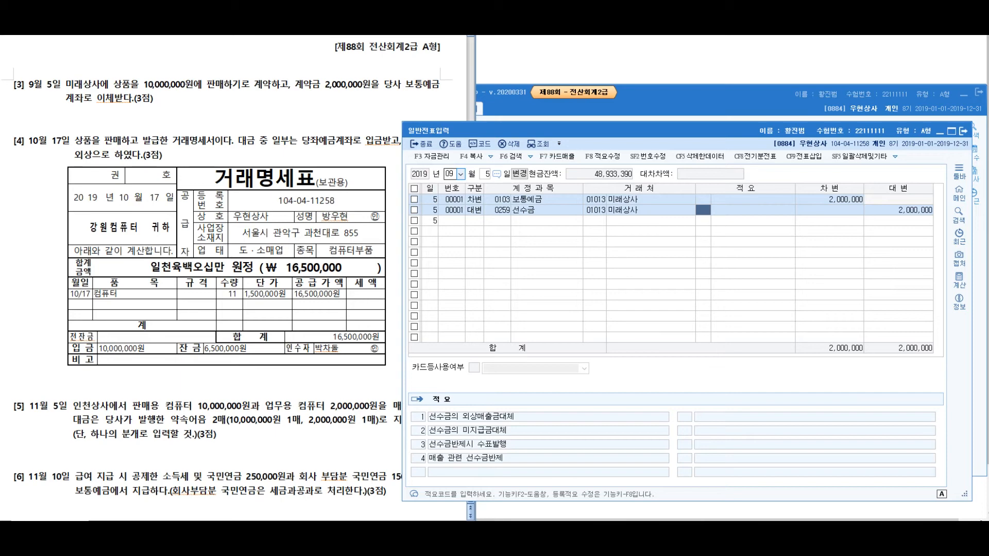
pyautogui.press('Return')
pyautogui.press('Return')
pyautogui.press('Return')
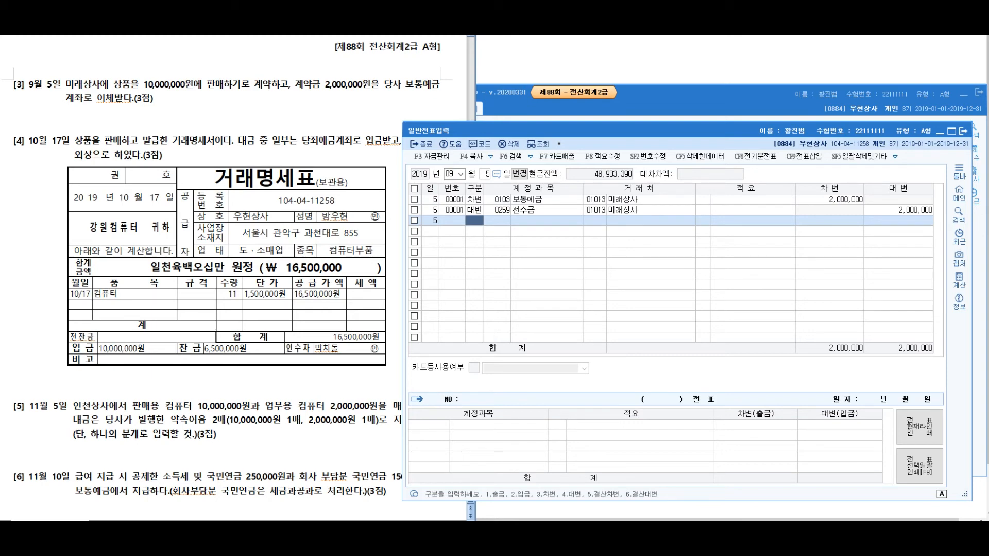
# Step: Bring up exam question [4] for October 17, circle the 거래명세표 title and handwrite 거래 증명 서류 beside it
pyautogui.click(163, 155)
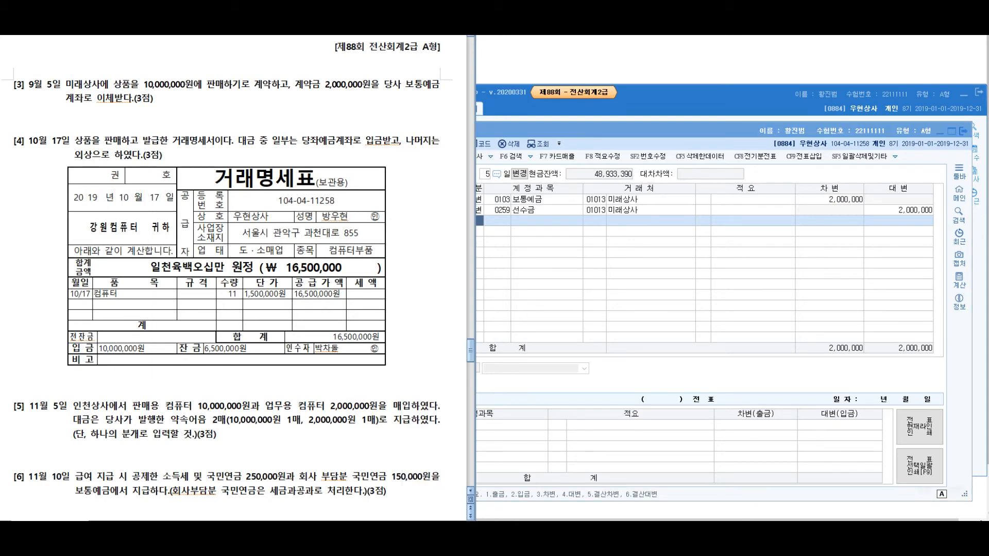
pyautogui.scroll(-1, 237, 278)
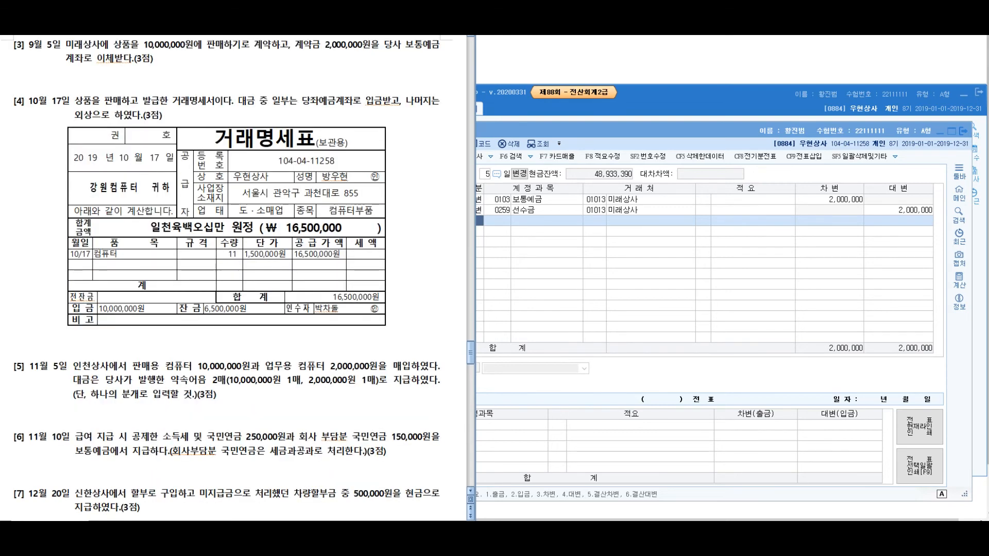
pyautogui.scroll(-1, 237, 278)
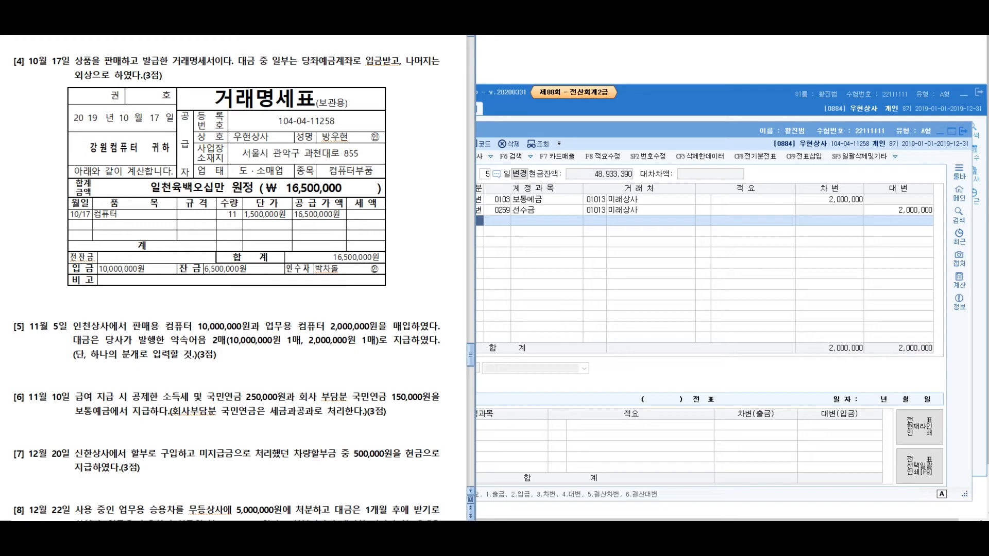
pyautogui.hotkey('ctrl', 'alt', 'd')
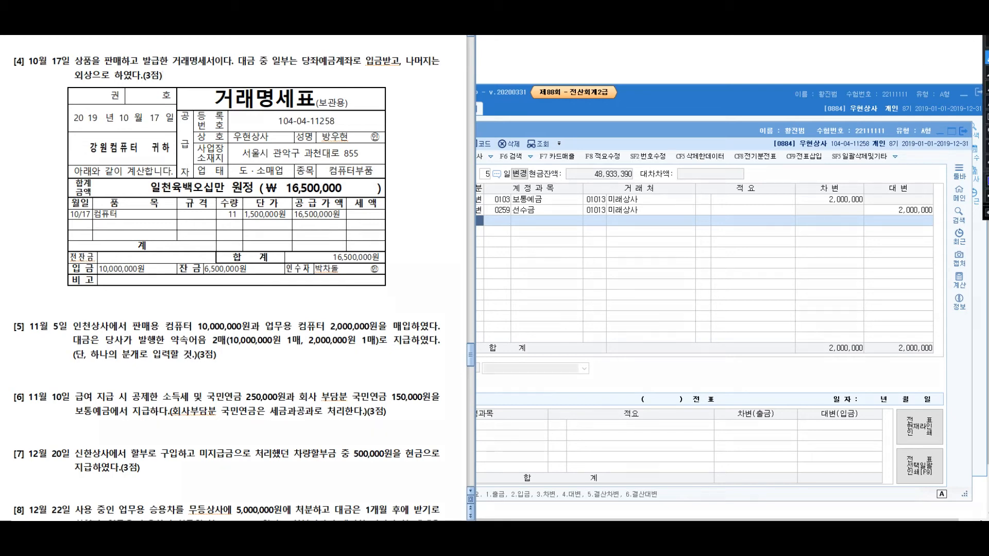
pyautogui.moveTo(280, 52); pyautogui.dragTo(209, 68)
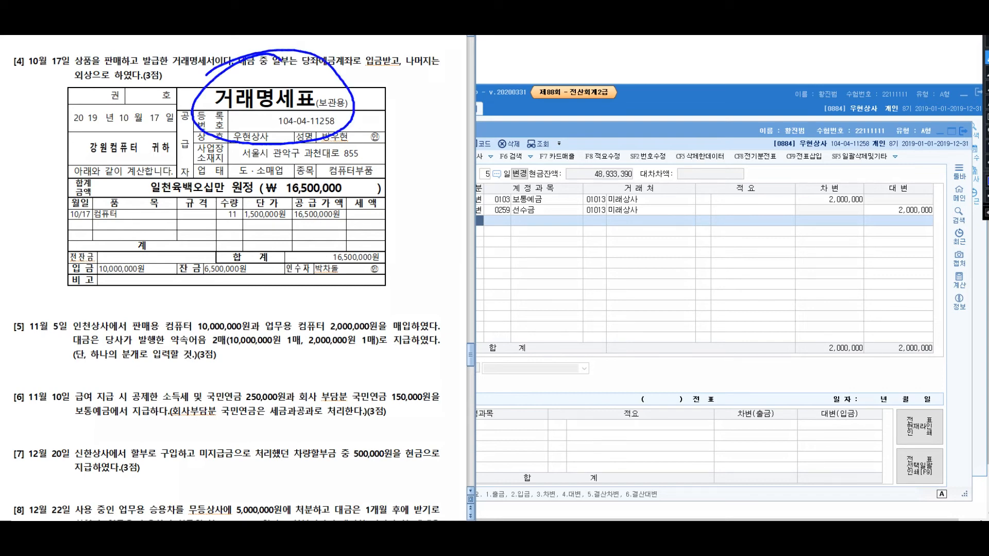
pyautogui.moveTo(373, 109)
pyautogui.mouseDown()
pyautogui.moveTo(437, 132)
pyautogui.moveTo(489, 103)
pyautogui.moveTo(541, 144)
pyautogui.moveTo(594, 112)
pyautogui.moveTo(761, 118)
pyautogui.moveTo(762, 148)
pyautogui.mouseUp()
pyautogui.moveTo(483, 154); pyautogui.dragTo(804, 164)
# Step: Handwrite a second line ending in 서류 증명, circle those words and finish the arrow from the 거래명세표 title
pyautogui.moveTo(564, 177)
pyautogui.mouseDown()
pyautogui.moveTo(544, 206)
pyautogui.moveTo(574, 236)
pyautogui.mouseUp()
pyautogui.moveTo(592, 196); pyautogui.dragTo(587, 217)
pyautogui.moveTo(607, 179); pyautogui.dragTo(610, 226)
pyautogui.moveTo(601, 212)
pyautogui.mouseDown()
pyautogui.moveTo(681, 200)
pyautogui.moveTo(730, 206)
pyautogui.moveTo(742, 221)
pyautogui.moveTo(765, 188)
pyautogui.moveTo(783, 204)
pyautogui.mouseUp()
pyautogui.moveTo(779, 206)
pyautogui.mouseDown()
pyautogui.moveTo(775, 252)
pyautogui.moveTo(842, 221)
pyautogui.mouseUp()
pyautogui.moveTo(849, 185); pyautogui.dragTo(855, 199)
pyautogui.moveTo(839, 208)
pyautogui.mouseDown()
pyautogui.moveTo(869, 197)
pyautogui.moveTo(862, 248)
pyautogui.mouseUp()
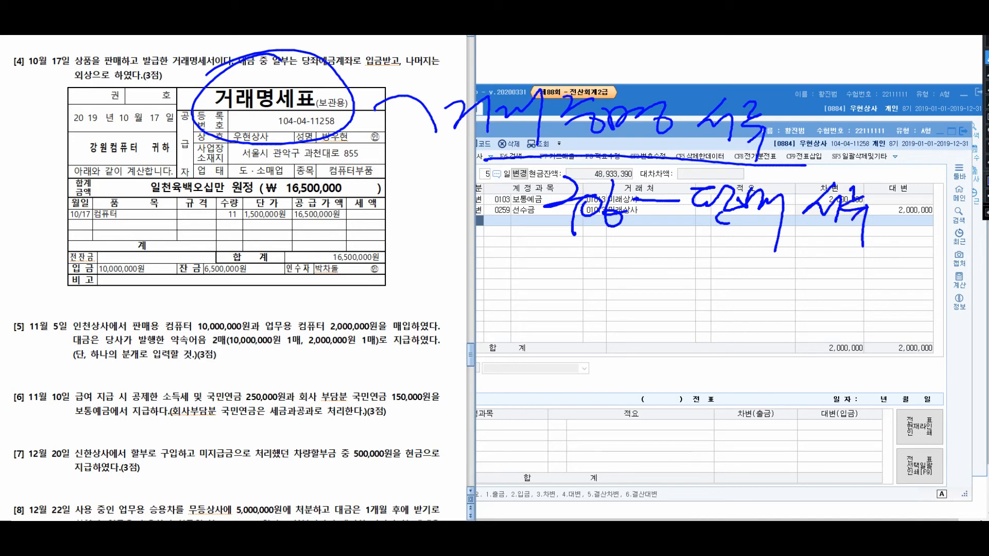
pyautogui.moveTo(891, 183); pyautogui.dragTo(926, 212)
pyautogui.moveTo(900, 214); pyautogui.dragTo(927, 221)
pyautogui.moveTo(930, 198)
pyautogui.mouseDown()
pyautogui.moveTo(934, 214)
pyautogui.moveTo(955, 219)
pyautogui.moveTo(950, 175)
pyautogui.mouseUp()
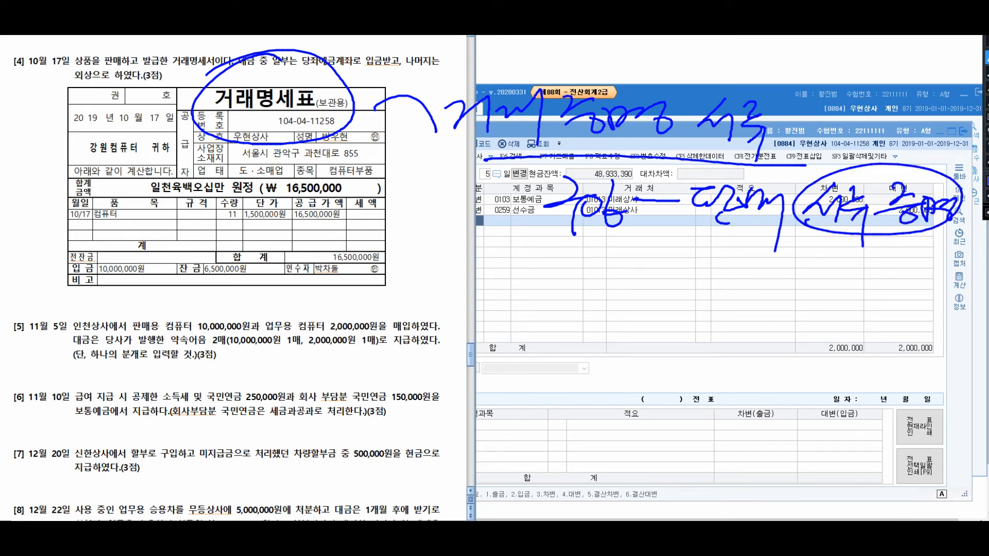
pyautogui.moveTo(430, 109); pyautogui.dragTo(449, 133)
# Step: Mark the 상품 판매 wording and the 컴퓨터 item in question [4], then handwrite 비품? (X) below
pyautogui.moveTo(75, 73)
pyautogui.mouseDown()
pyautogui.moveTo(165, 58)
pyautogui.moveTo(41, 66)
pyautogui.moveTo(145, 67)
pyautogui.mouseUp()
pyautogui.moveTo(31, 108); pyautogui.dragTo(101, 90)
pyautogui.moveTo(83, 178)
pyautogui.mouseDown()
pyautogui.moveTo(147, 201)
pyautogui.moveTo(56, 183)
pyautogui.mouseUp()
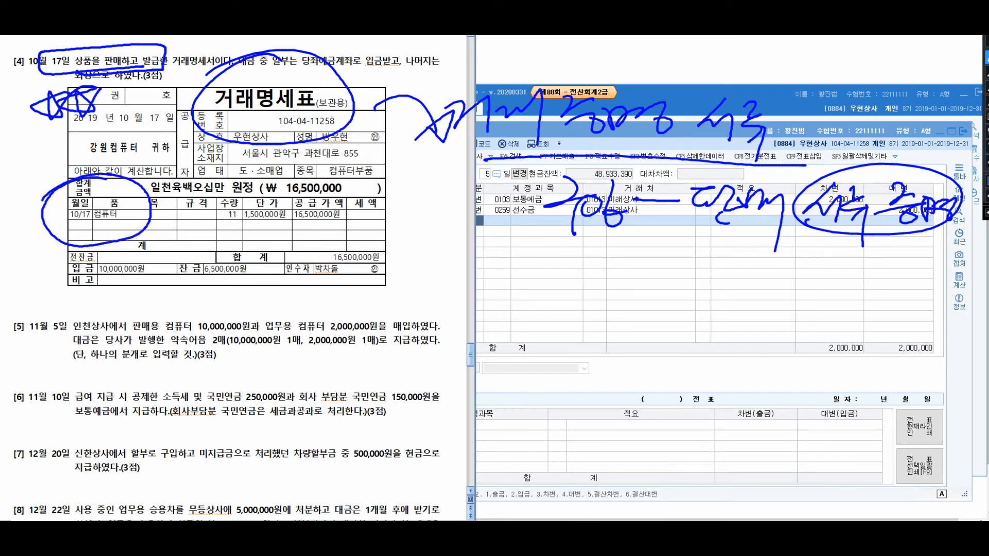
pyautogui.moveTo(145, 247)
pyautogui.mouseDown()
pyautogui.moveTo(143, 286)
pyautogui.moveTo(165, 296)
pyautogui.moveTo(185, 268)
pyautogui.moveTo(202, 287)
pyautogui.mouseUp()
pyautogui.moveTo(96, 278); pyautogui.dragTo(136, 293)
pyautogui.moveTo(214, 242); pyautogui.dragTo(231, 291)
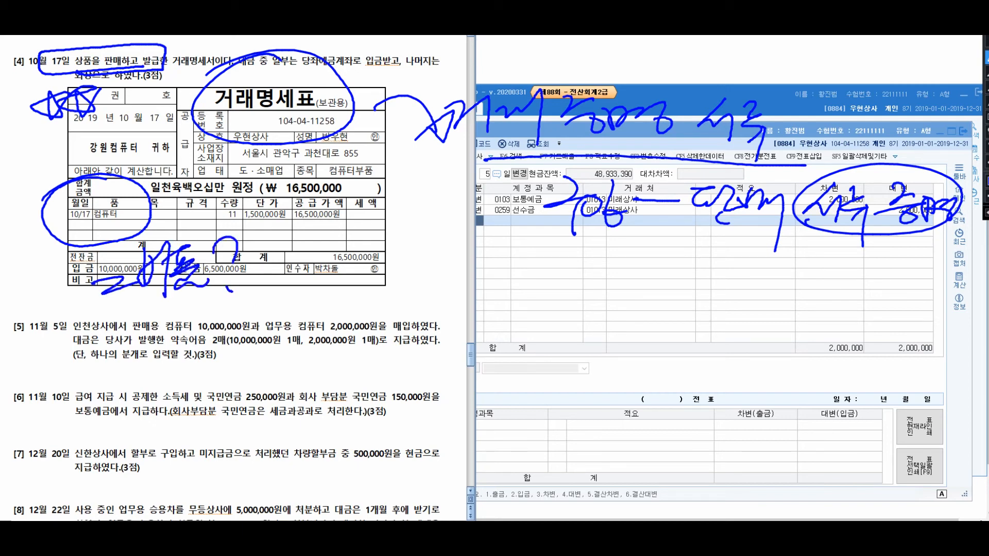
pyautogui.moveTo(275, 246)
pyautogui.mouseDown()
pyautogui.moveTo(265, 288)
pyautogui.moveTo(304, 281)
pyautogui.mouseUp()
pyautogui.moveTo(305, 255); pyautogui.dragTo(282, 278)
pyautogui.moveTo(315, 246)
pyautogui.mouseDown()
pyautogui.moveTo(324, 273)
pyautogui.moveTo(311, 299)
pyautogui.mouseUp()
# Step: Handwrite 상품판매 with a bracketed remark below the transaction statement and underline it
pyautogui.moveTo(83, 337); pyautogui.dragTo(135, 325)
pyautogui.moveTo(88, 355); pyautogui.dragTo(143, 338)
pyautogui.moveTo(181, 308); pyautogui.dragTo(155, 353)
pyautogui.moveTo(168, 331); pyautogui.dragTo(179, 350)
pyautogui.moveTo(182, 321)
pyautogui.mouseDown()
pyautogui.moveTo(190, 352)
pyautogui.moveTo(207, 324)
pyautogui.mouseUp()
pyautogui.moveTo(188, 350)
pyautogui.mouseDown()
pyautogui.moveTo(229, 328)
pyautogui.moveTo(238, 334)
pyautogui.mouseUp()
pyautogui.moveTo(219, 342)
pyautogui.mouseDown()
pyautogui.moveTo(241, 354)
pyautogui.moveTo(259, 318)
pyautogui.mouseUp()
pyautogui.moveTo(242, 329); pyautogui.dragTo(277, 351)
pyautogui.moveTo(282, 330)
pyautogui.mouseDown()
pyautogui.moveTo(292, 341)
pyautogui.moveTo(305, 330)
pyautogui.mouseUp()
pyautogui.moveTo(311, 317); pyautogui.dragTo(316, 375)
pyautogui.moveTo(377, 314)
pyautogui.mouseDown()
pyautogui.moveTo(380, 339)
pyautogui.moveTo(398, 326)
pyautogui.mouseUp()
pyautogui.moveTo(396, 335)
pyautogui.mouseDown()
pyautogui.moveTo(393, 359)
pyautogui.moveTo(435, 313)
pyautogui.mouseUp()
pyautogui.moveTo(412, 325); pyautogui.dragTo(431, 380)
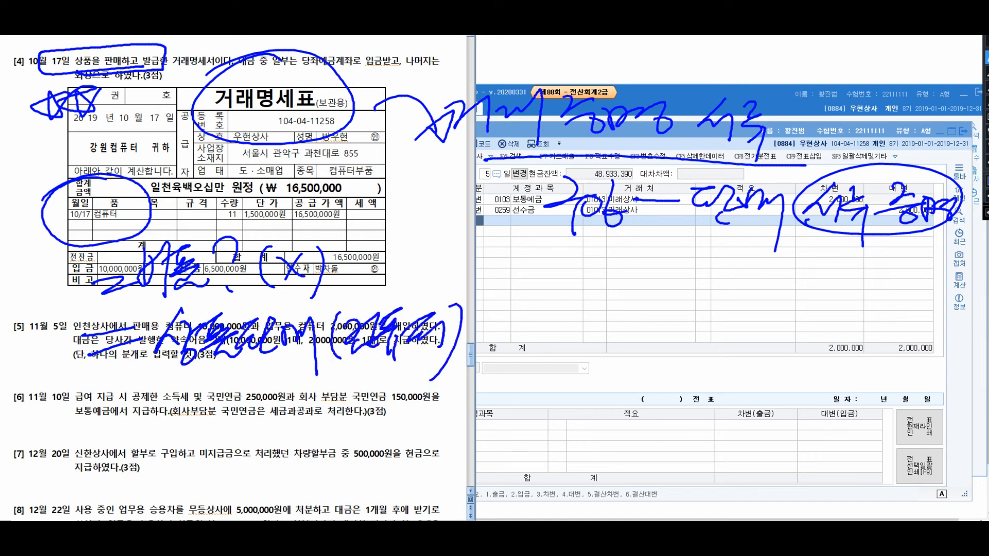
pyautogui.moveTo(195, 375); pyautogui.dragTo(428, 363)
# Step: Handwrite 상품매출 a/c as the account for the sale, underline it and mark it with a star
pyautogui.moveTo(531, 308); pyautogui.dragTo(506, 338)
pyautogui.moveTo(519, 322); pyautogui.dragTo(533, 330)
pyautogui.moveTo(536, 302); pyautogui.dragTo(541, 339)
pyautogui.moveTo(544, 315)
pyautogui.mouseDown()
pyautogui.moveTo(573, 302)
pyautogui.moveTo(576, 318)
pyautogui.mouseUp()
pyautogui.moveTo(552, 332)
pyautogui.mouseDown()
pyautogui.moveTo(587, 335)
pyautogui.moveTo(587, 354)
pyautogui.mouseUp()
pyautogui.moveTo(590, 314); pyautogui.dragTo(609, 338)
pyautogui.moveTo(620, 305)
pyautogui.mouseDown()
pyautogui.moveTo(624, 385)
pyautogui.moveTo(650, 321)
pyautogui.mouseUp()
pyautogui.moveTo(631, 334)
pyautogui.mouseDown()
pyautogui.moveTo(651, 328)
pyautogui.moveTo(673, 355)
pyautogui.mouseUp()
pyautogui.moveTo(706, 324); pyautogui.dragTo(709, 344)
pyautogui.moveTo(737, 300); pyautogui.dragTo(720, 374)
pyautogui.moveTo(764, 331); pyautogui.dragTo(765, 354)
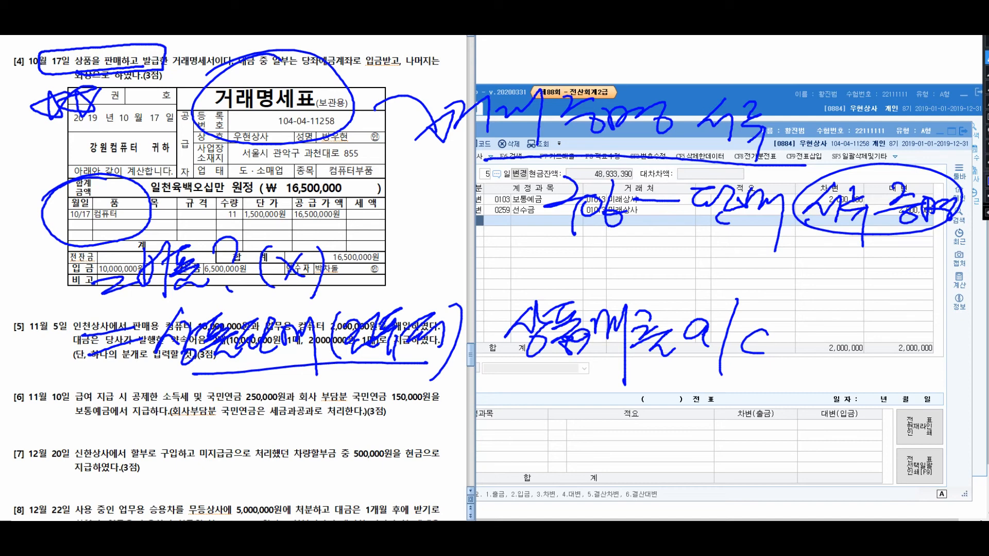
pyautogui.moveTo(514, 365)
pyautogui.mouseDown()
pyautogui.moveTo(782, 377)
pyautogui.moveTo(760, 392)
pyautogui.moveTo(797, 396)
pyautogui.moveTo(765, 408)
pyautogui.mouseUp()
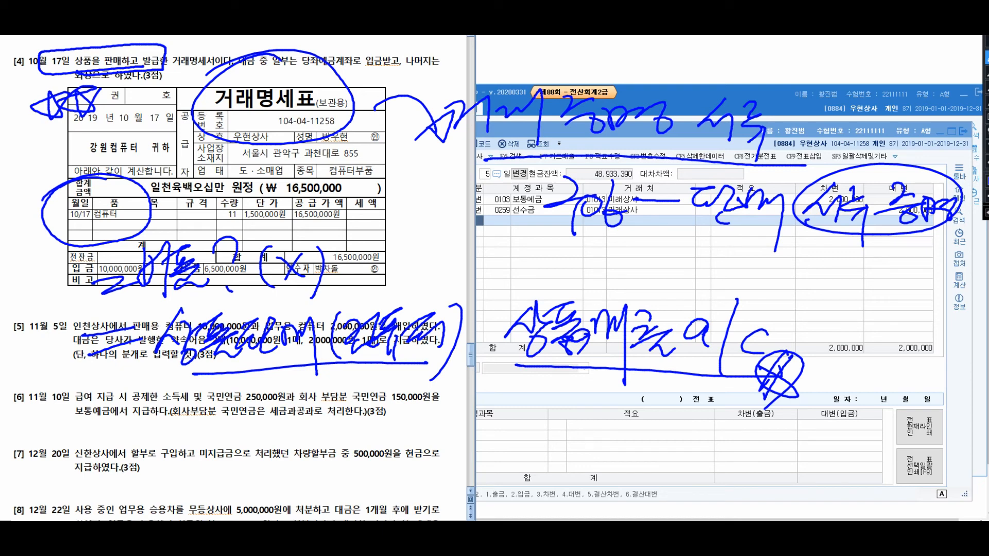
# Step: Clear the notes, then link 당좌예금계좌 to the 10,000,000 deposit and 외상 to the 6,500,000 balance with circles and arrows
pyautogui.press('Escape')
pyautogui.hotkey('ctrl', 'alt', 'd')
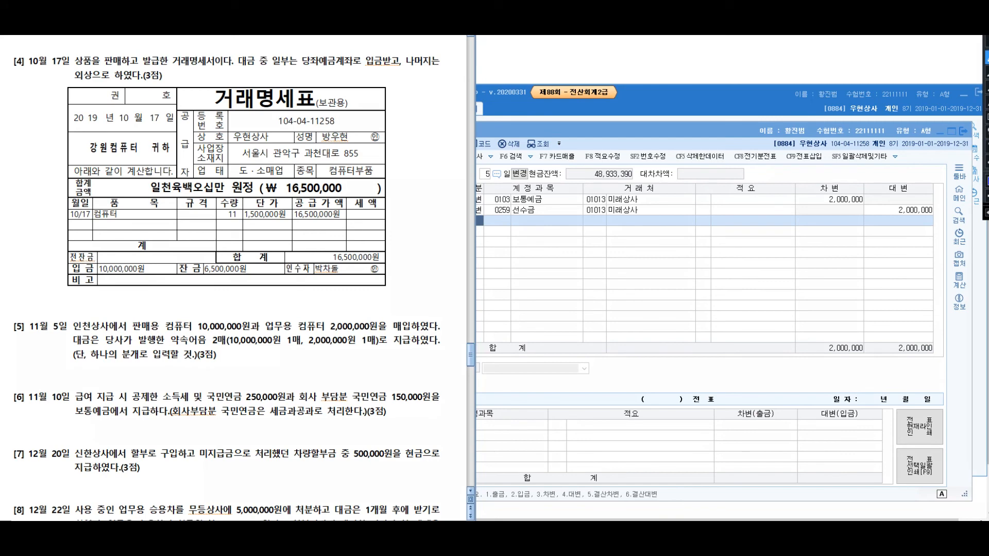
pyautogui.moveTo(315, 49); pyautogui.dragTo(335, 43)
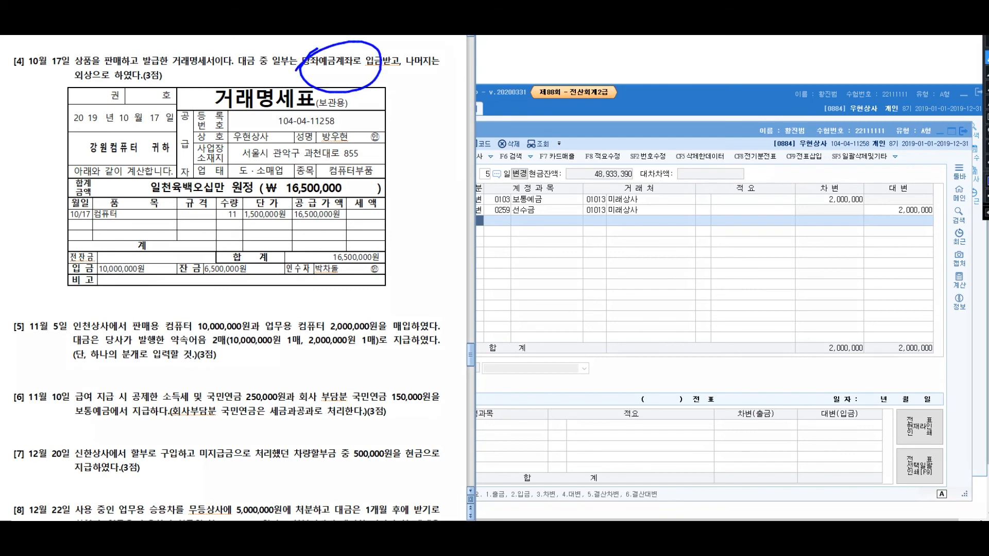
pyautogui.moveTo(302, 83)
pyautogui.mouseDown()
pyautogui.moveTo(161, 225)
pyautogui.moveTo(90, 247)
pyautogui.moveTo(67, 291)
pyautogui.moveTo(86, 274)
pyautogui.mouseUp()
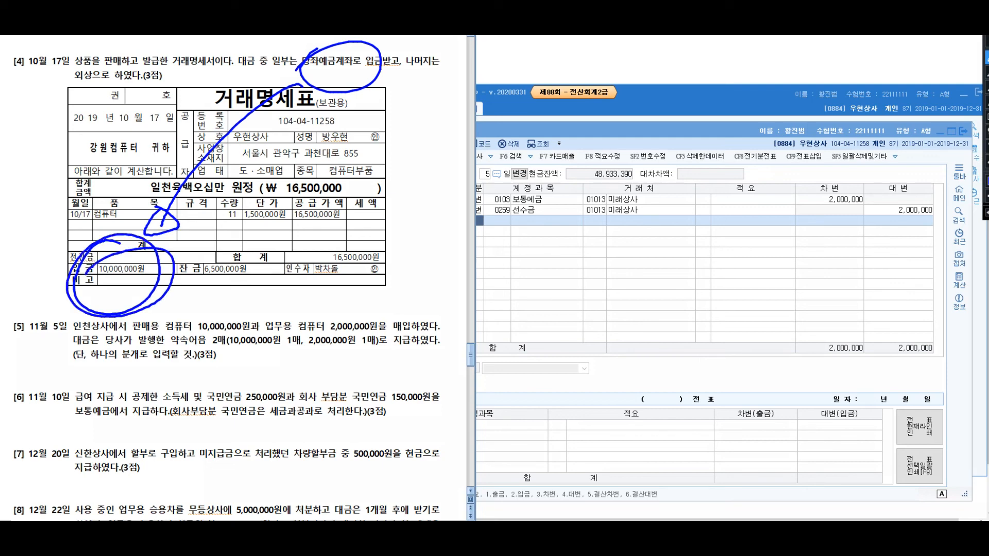
pyautogui.moveTo(87, 55)
pyautogui.mouseDown()
pyautogui.moveTo(62, 86)
pyautogui.moveTo(240, 252)
pyautogui.moveTo(244, 284)
pyautogui.mouseUp()
pyautogui.moveTo(226, 251)
pyautogui.mouseDown()
pyautogui.moveTo(256, 252)
pyautogui.moveTo(221, 261)
pyautogui.mouseUp()
pyautogui.moveTo(261, 232); pyautogui.dragTo(231, 299)
pyautogui.moveTo(206, 242)
pyautogui.mouseDown()
pyautogui.moveTo(291, 258)
pyautogui.moveTo(177, 268)
pyautogui.mouseUp()
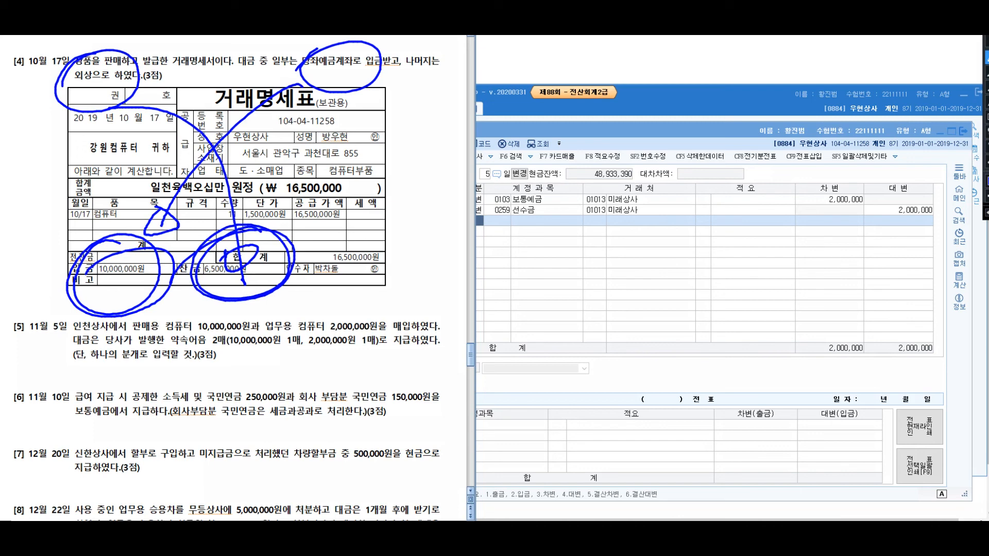
# Step: Handwrite the debit entry 차) 당좌예금 10,000,000 beside the transaction statement
pyautogui.moveTo(401, 142)
pyautogui.mouseDown()
pyautogui.moveTo(418, 178)
pyautogui.moveTo(437, 167)
pyautogui.mouseUp()
pyautogui.moveTo(444, 139)
pyautogui.mouseDown()
pyautogui.moveTo(423, 202)
pyautogui.moveTo(478, 140)
pyautogui.moveTo(489, 178)
pyautogui.mouseUp()
pyautogui.moveTo(499, 139)
pyautogui.mouseDown()
pyautogui.moveTo(512, 167)
pyautogui.moveTo(553, 163)
pyautogui.mouseUp()
pyautogui.moveTo(565, 127); pyautogui.dragTo(557, 214)
pyautogui.moveTo(566, 145); pyautogui.dragTo(579, 160)
pyautogui.moveTo(571, 152); pyautogui.dragTo(599, 172)
pyautogui.moveTo(626, 141)
pyautogui.mouseDown()
pyautogui.moveTo(623, 172)
pyautogui.moveTo(654, 170)
pyautogui.mouseUp()
pyautogui.moveTo(667, 150); pyautogui.dragTo(707, 162)
pyautogui.moveTo(705, 147)
pyautogui.mouseDown()
pyautogui.moveTo(731, 165)
pyautogui.moveTo(730, 177)
pyautogui.mouseUp()
pyautogui.moveTo(768, 149)
pyautogui.mouseDown()
pyautogui.moveTo(775, 167)
pyautogui.moveTo(803, 169)
pyautogui.mouseUp()
pyautogui.moveTo(813, 155); pyautogui.dragTo(827, 169)
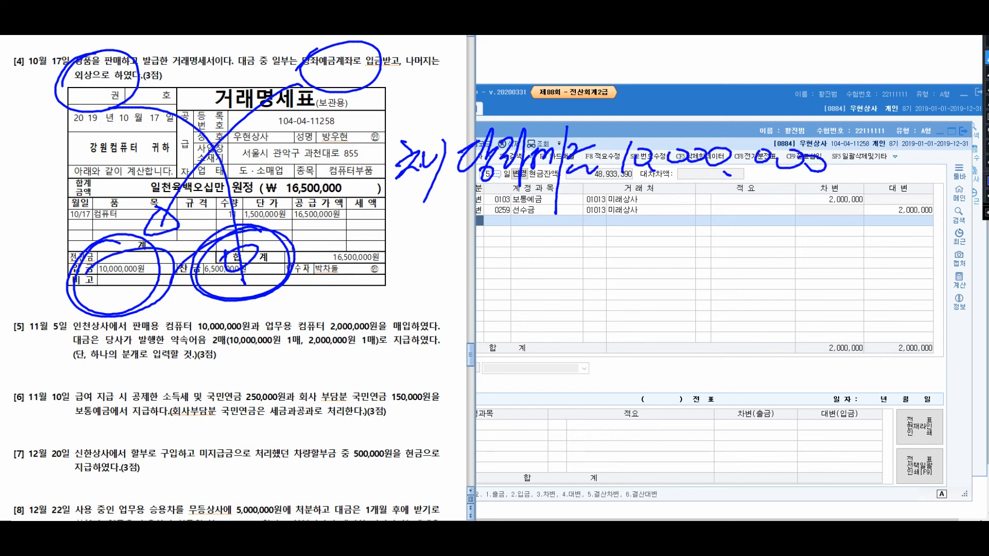
# Step: Handwrite a second debit line, 외상매출금 6,500,000, below the 당좌예금 line
pyautogui.moveTo(466, 197)
pyautogui.mouseDown()
pyautogui.moveTo(456, 215)
pyautogui.moveTo(463, 239)
pyautogui.mouseUp()
pyautogui.moveTo(482, 194)
pyautogui.mouseDown()
pyautogui.moveTo(481, 253)
pyautogui.moveTo(486, 230)
pyautogui.mouseUp()
pyautogui.moveTo(502, 202)
pyautogui.mouseDown()
pyautogui.moveTo(516, 232)
pyautogui.moveTo(502, 241)
pyautogui.mouseUp()
pyautogui.moveTo(516, 208)
pyautogui.mouseDown()
pyautogui.moveTo(540, 229)
pyautogui.moveTo(541, 277)
pyautogui.mouseUp()
pyautogui.moveTo(557, 199); pyautogui.dragTo(569, 226)
pyautogui.moveTo(548, 226); pyautogui.dragTo(582, 246)
pyautogui.moveTo(575, 209)
pyautogui.mouseDown()
pyautogui.moveTo(603, 227)
pyautogui.moveTo(602, 239)
pyautogui.mouseUp()
pyautogui.moveTo(600, 228); pyautogui.dragTo(613, 234)
pyautogui.moveTo(672, 189); pyautogui.dragTo(675, 236)
pyautogui.moveTo(698, 201); pyautogui.dragTo(696, 236)
pyautogui.moveTo(698, 211); pyautogui.dragTo(762, 227)
pyautogui.moveTo(759, 227); pyautogui.dragTo(834, 219)
# Step: Handwrite the credit entry 대) 상품매출 16,500,000 below the two debit lines
pyautogui.moveTo(432, 322); pyautogui.dragTo(394, 340)
pyautogui.moveTo(412, 330)
pyautogui.mouseDown()
pyautogui.moveTo(442, 350)
pyautogui.moveTo(448, 340)
pyautogui.mouseUp()
pyautogui.moveTo(464, 309)
pyautogui.mouseDown()
pyautogui.moveTo(453, 374)
pyautogui.moveTo(475, 345)
pyautogui.mouseUp()
pyautogui.moveTo(489, 330)
pyautogui.mouseDown()
pyautogui.moveTo(519, 313)
pyautogui.moveTo(502, 359)
pyautogui.mouseUp()
pyautogui.moveTo(512, 308)
pyautogui.mouseDown()
pyautogui.moveTo(540, 344)
pyautogui.moveTo(584, 334)
pyautogui.mouseUp()
pyautogui.moveTo(593, 311)
pyautogui.mouseDown()
pyautogui.moveTo(589, 379)
pyautogui.moveTo(610, 307)
pyautogui.mouseUp()
pyautogui.moveTo(593, 316)
pyautogui.mouseDown()
pyautogui.moveTo(618, 324)
pyautogui.moveTo(626, 348)
pyautogui.mouseUp()
pyautogui.moveTo(607, 340); pyautogui.dragTo(636, 333)
pyautogui.moveTo(659, 296); pyautogui.dragTo(660, 340)
pyautogui.moveTo(687, 301)
pyautogui.mouseDown()
pyautogui.moveTo(698, 332)
pyautogui.moveTo(721, 341)
pyautogui.moveTo(760, 326)
pyautogui.mouseUp()
pyautogui.moveTo(762, 316); pyautogui.dragTo(809, 325)
pyautogui.moveTo(806, 319); pyautogui.dragTo(863, 318)
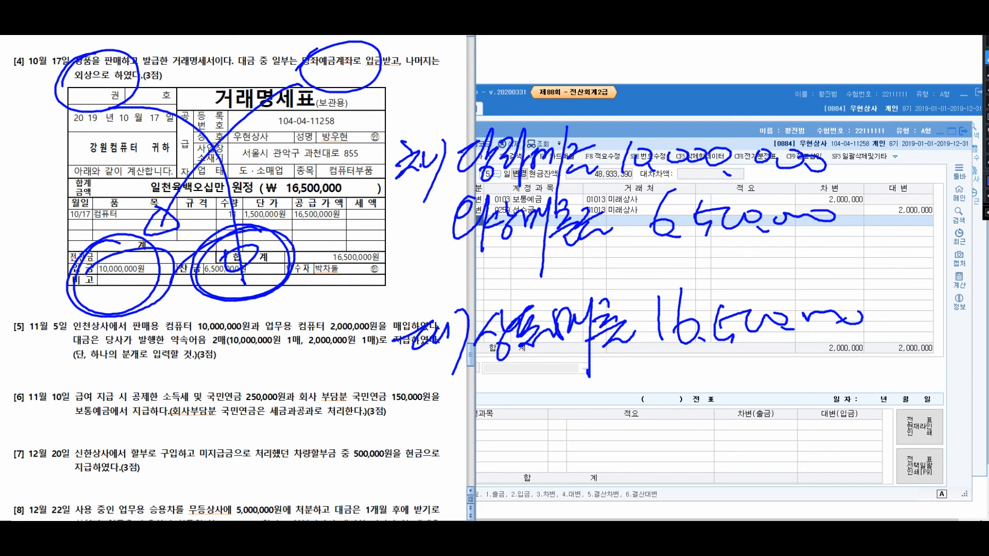
# Step: Clear all handwritten notes, then bring general voucher entry forward and set the voucher date to October 17
pyautogui.click(986, 41)
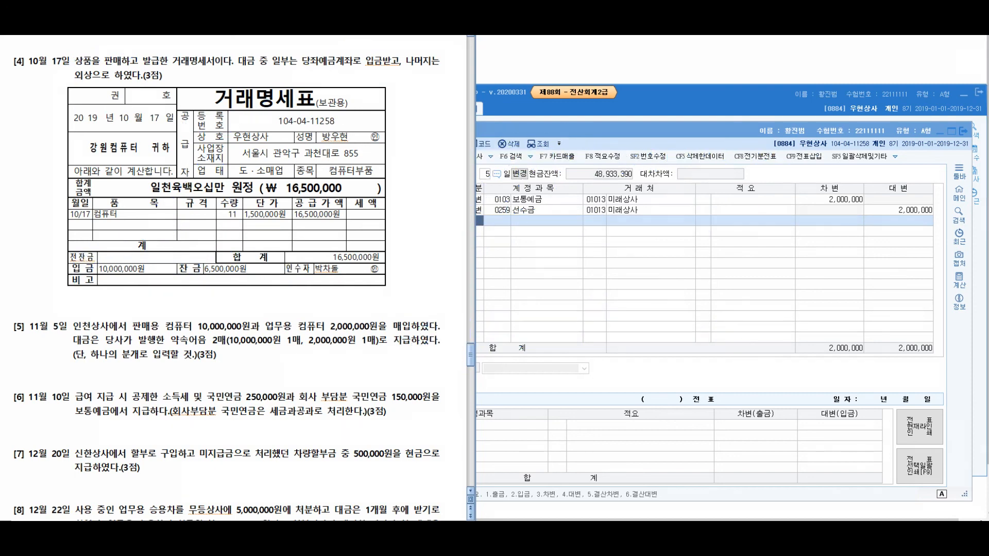
pyautogui.click(523, 130)
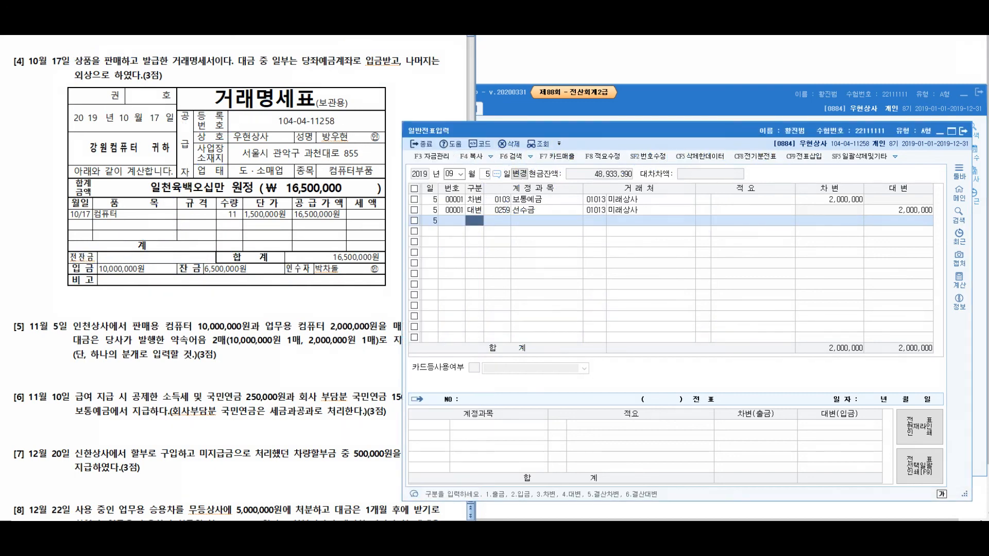
pyautogui.write('10')
pyautogui.press('Return')
pyautogui.write('17')
pyautogui.press('Return')
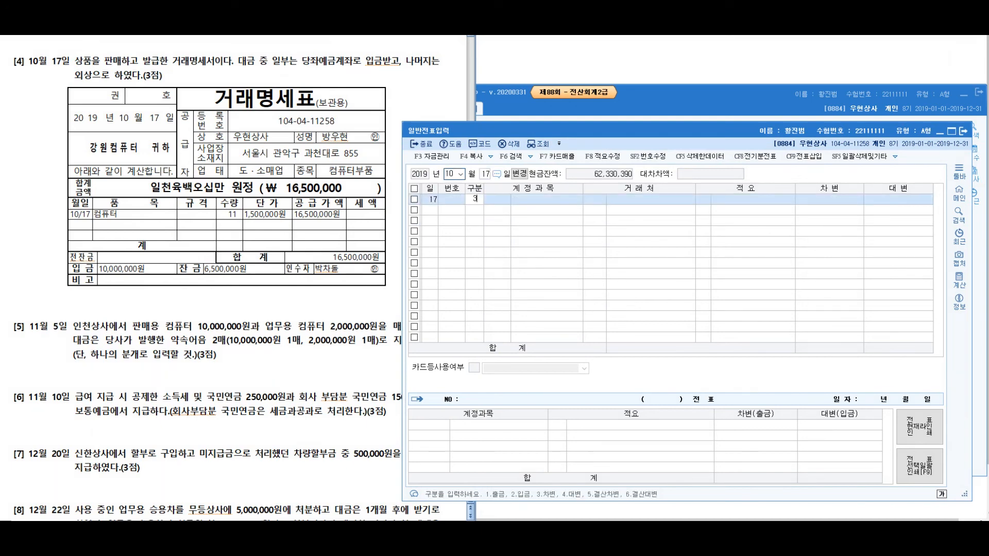
# Step: Begin a debit (차변) line for October 17 with account 0102 당좌예금
pyautogui.write('3')
pyautogui.press('Return')
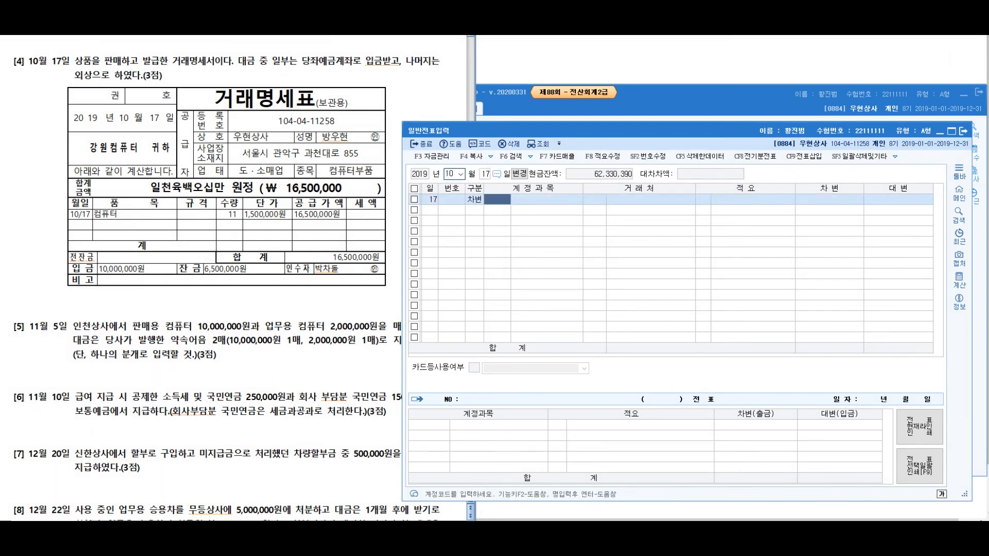
pyautogui.write('102')
pyautogui.press('Return')
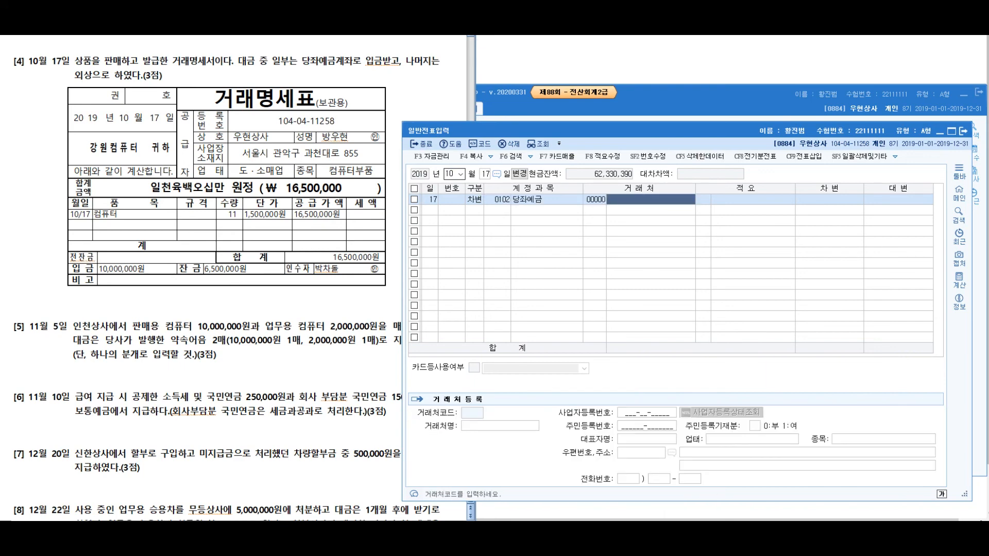
# Step: Assign 강원컴퓨터 as the 당좌예금 line's business partner, leave the remark blank and enter a debit amount of 10,000,000
pyautogui.write('강원ㅋ')
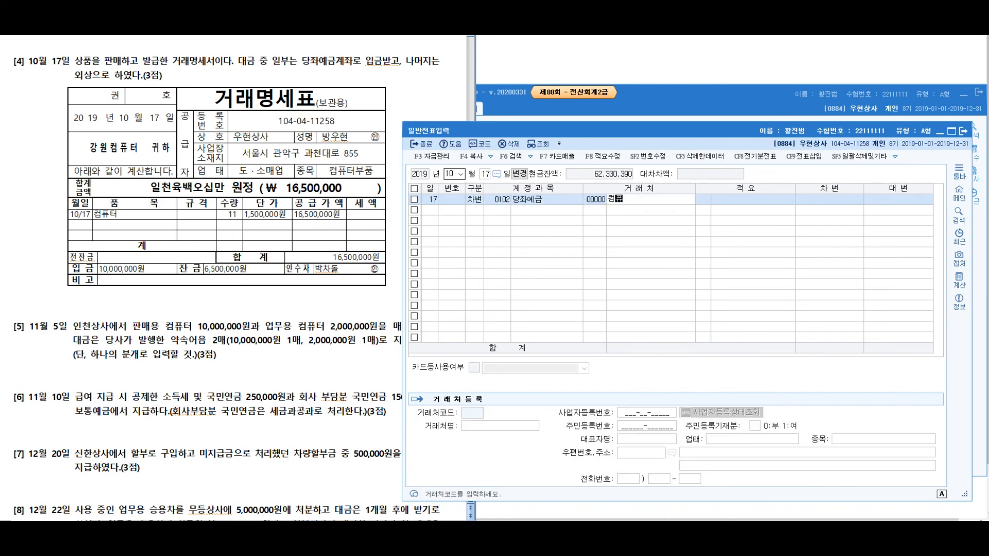
pyautogui.press('BackSpace')
pyautogui.press('BackSpace')
pyautogui.press('BackSpace')
pyautogui.write('강원컴퓨ㅌ')
pyautogui.write('ㅓ')
pyautogui.press('Return')
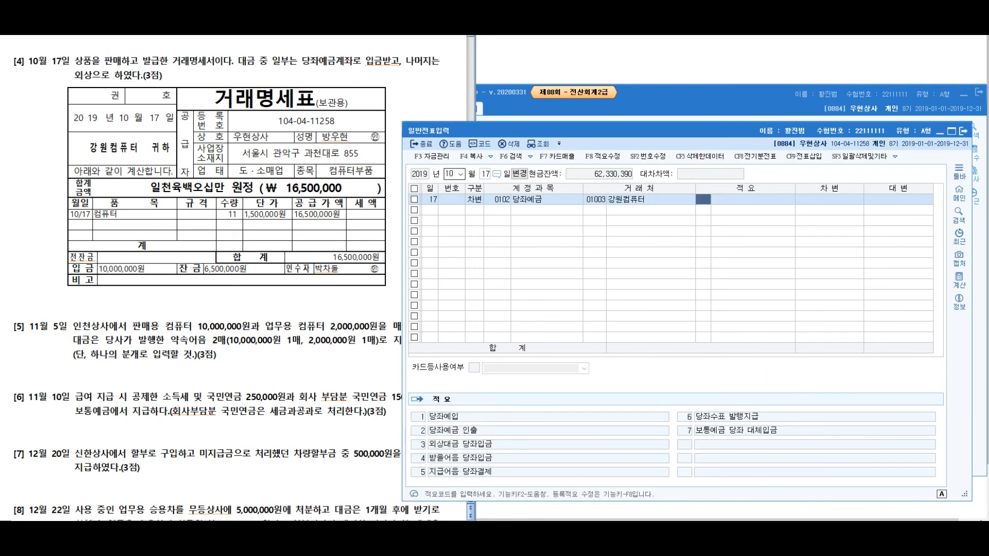
pyautogui.press('Return')
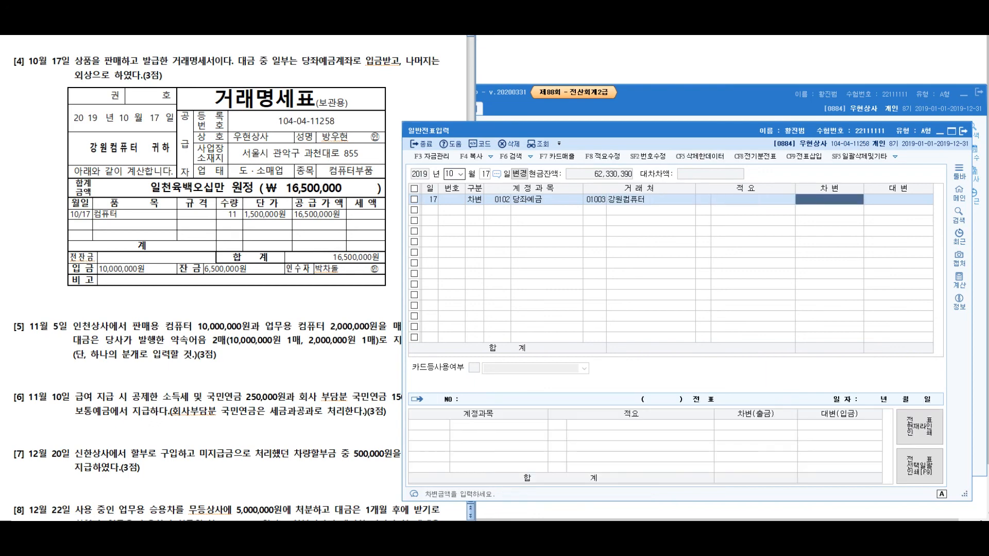
pyautogui.write('10000000')
pyautogui.press('Return')
# Step: Add a debit line for account 0108 외상매출금 with partner 01003 강원컴퓨터 and amount 6,500,000
pyautogui.write('3')
pyautogui.press('Return')
pyautogui.write('108')
pyautogui.press('Return')
pyautogui.write('1003')
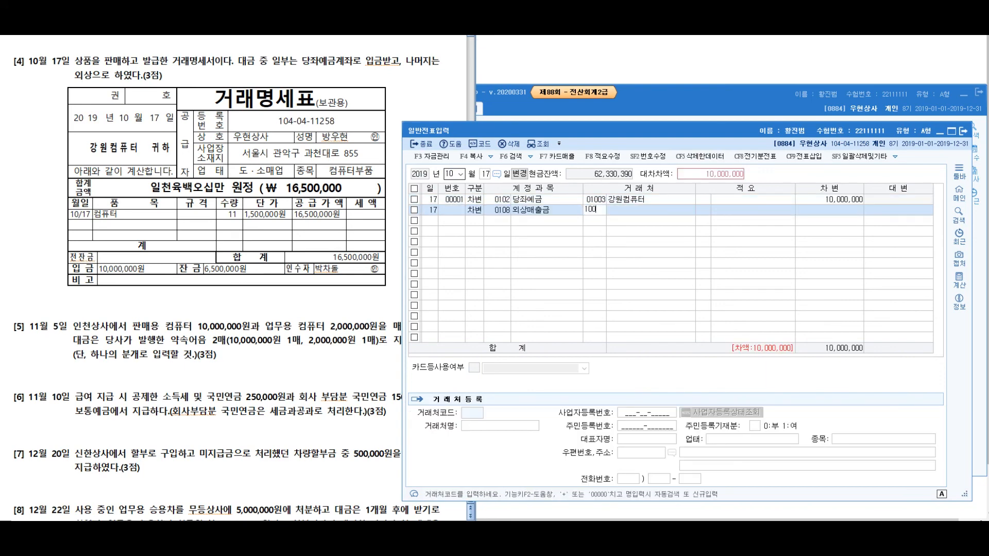
pyautogui.press('Return')
pyautogui.press('Return')
pyautogui.write('6500000')
pyautogui.press('Return')
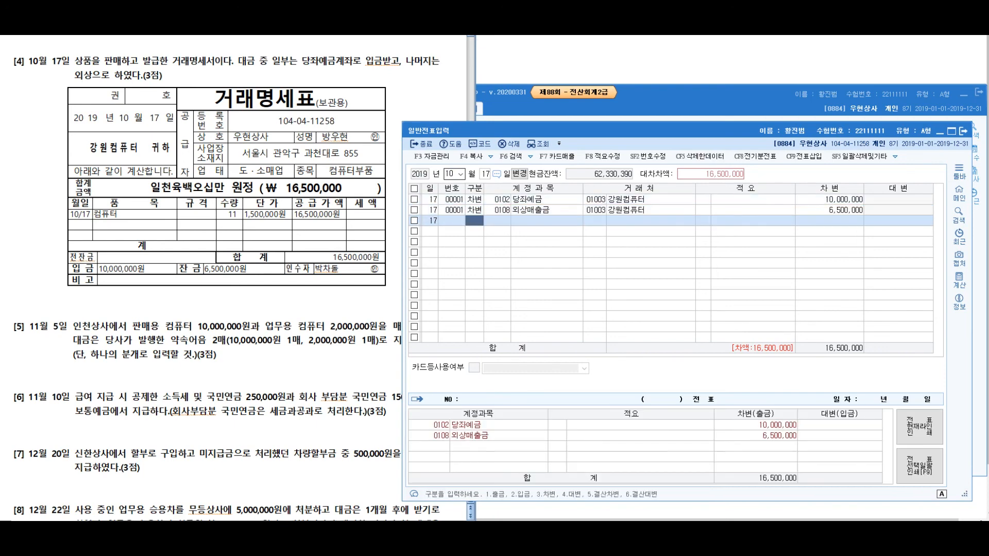
# Step: Add a credit (대변) line for account 0401 상품매출 with partner 01003 강원컴퓨터, accepting the amount 16,500,000
pyautogui.write('4')
pyautogui.press('Return')
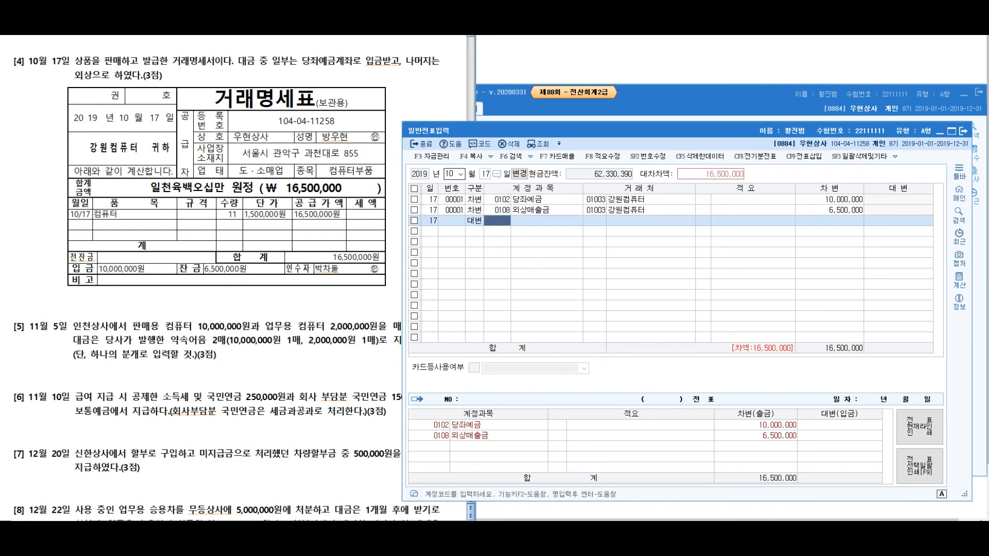
pyautogui.write('401')
pyautogui.press('Return')
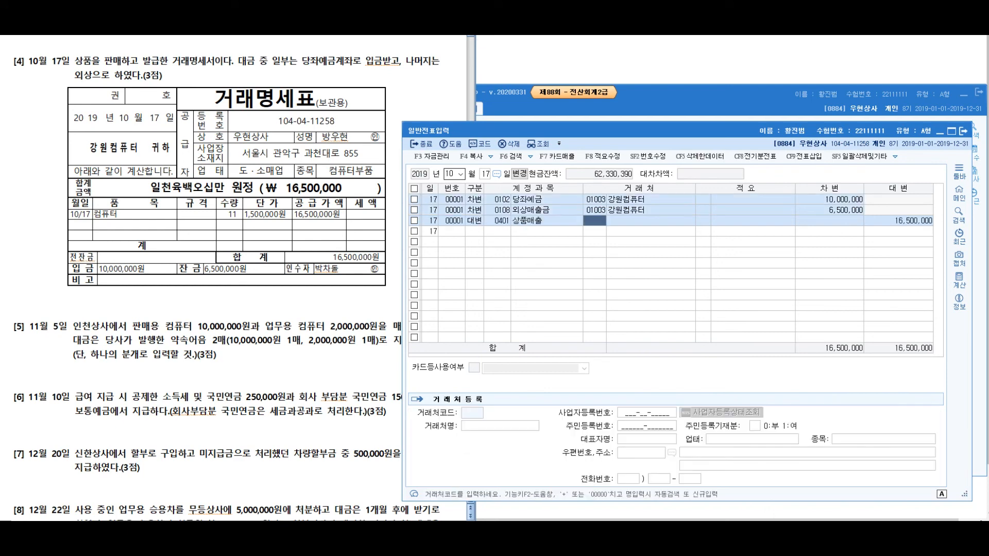
pyautogui.write('1003')
pyautogui.press('Return')
pyautogui.press('Return')
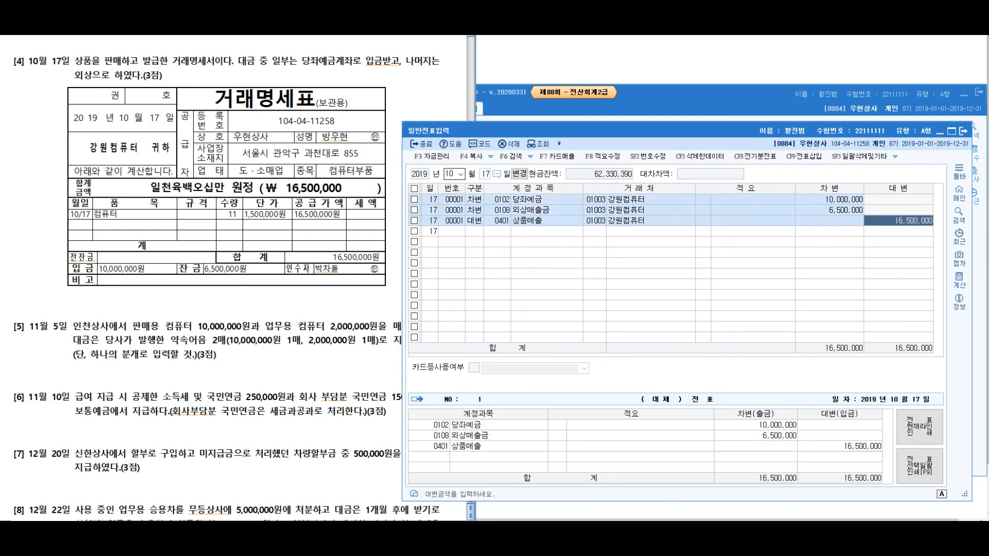
pyautogui.press('Return')
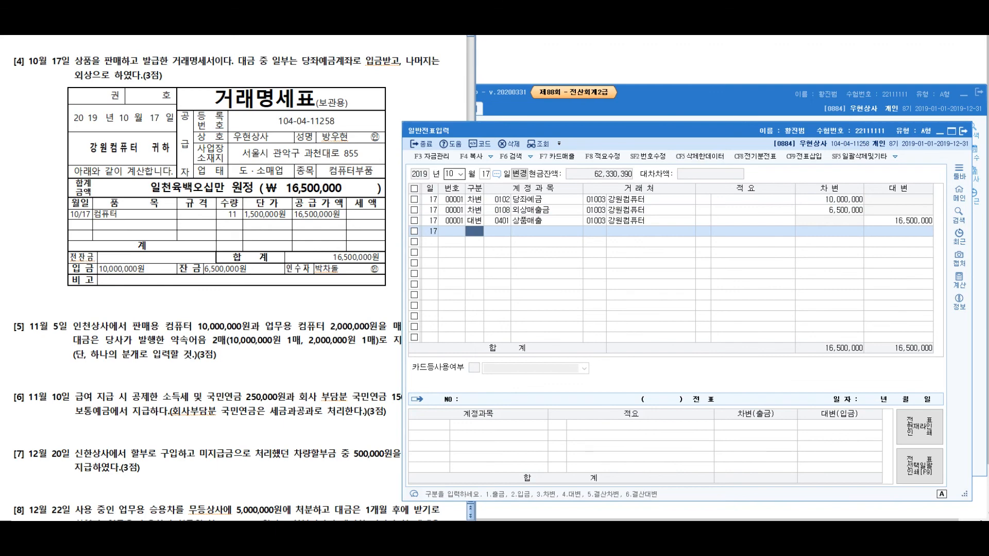